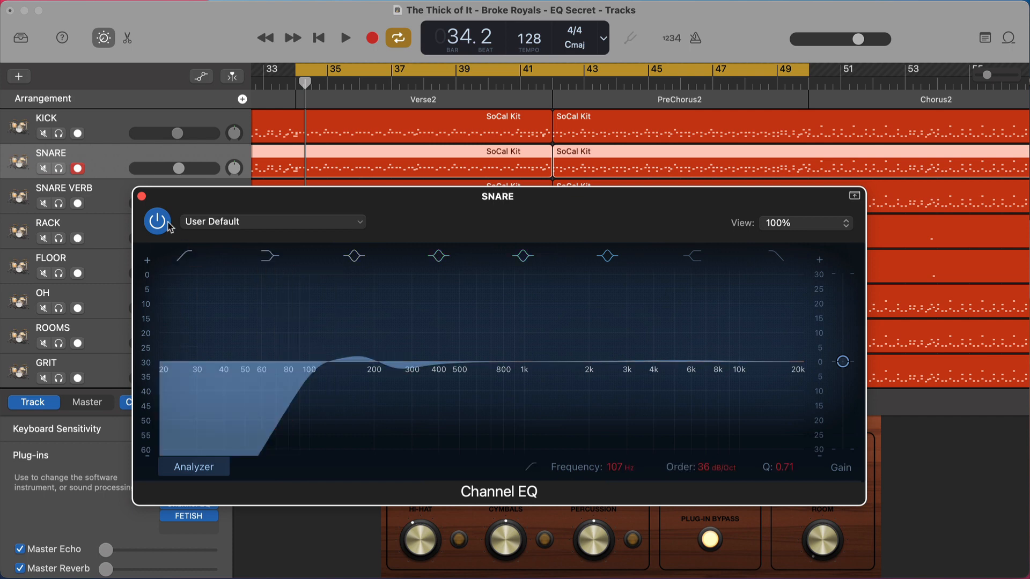
Open and close the SNARE track's Channel EQ to examine its curve.
left_click(142, 197)
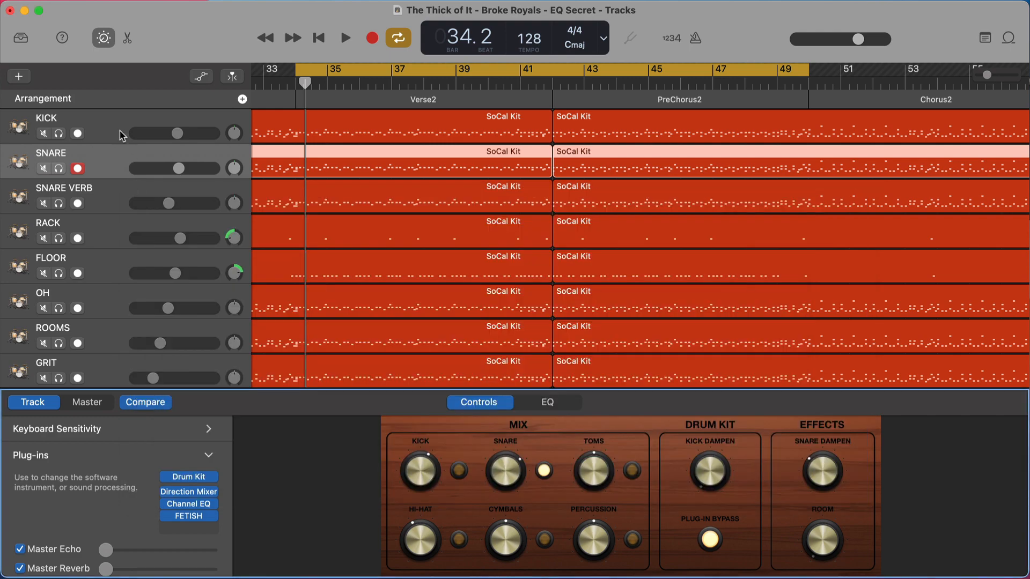
left_click(207, 505)
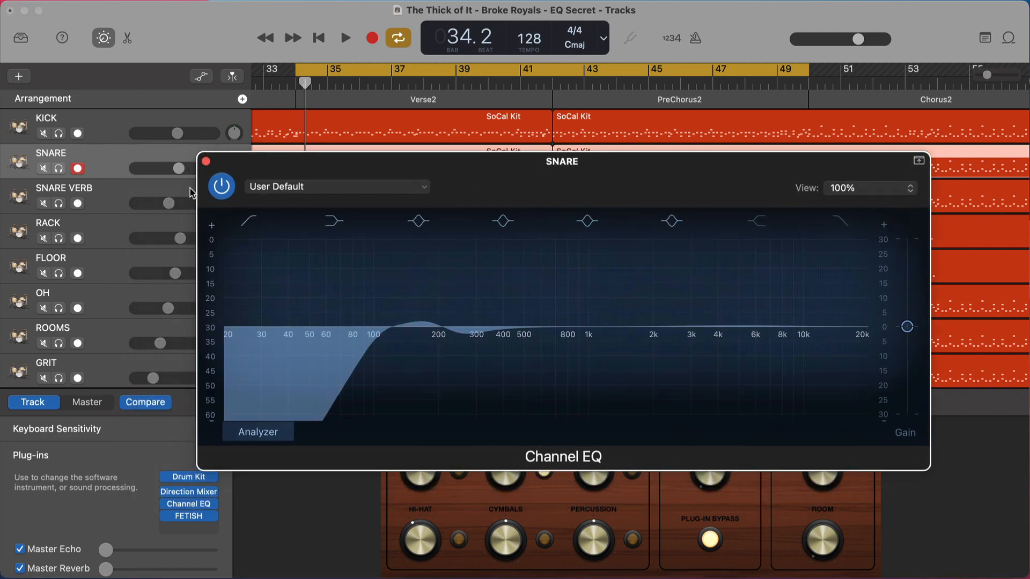
left_click(206, 161)
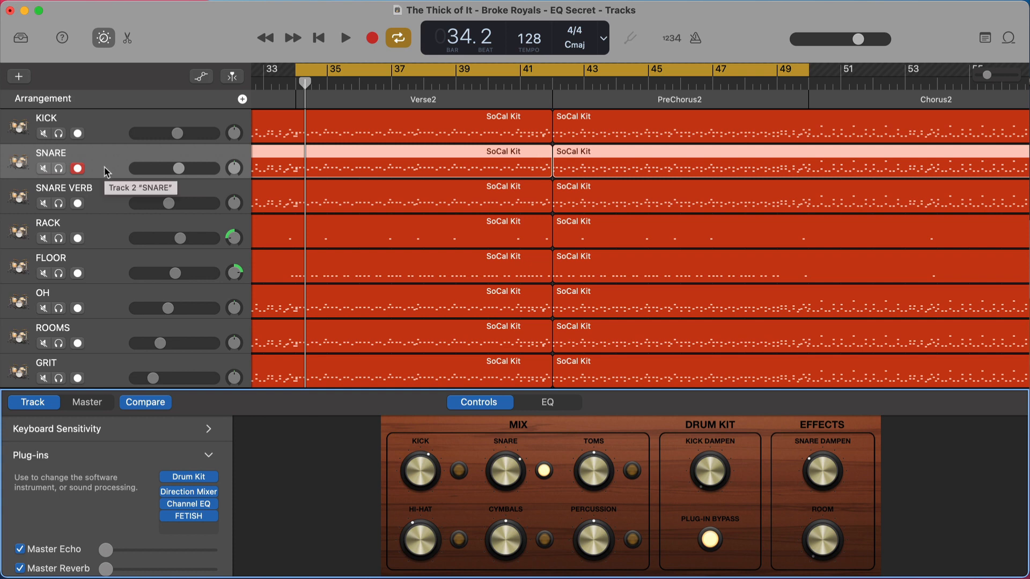
left_click(191, 503)
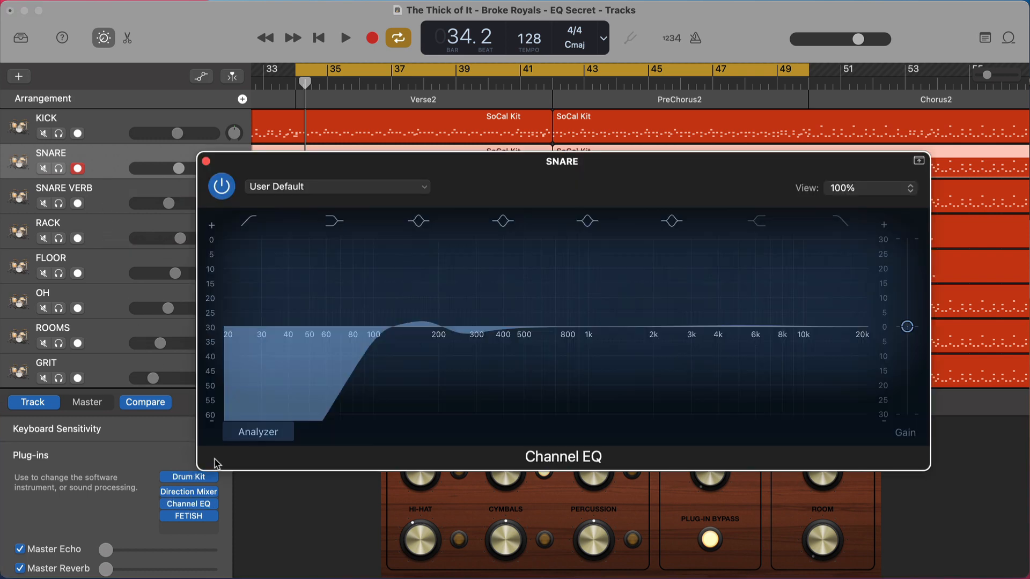
left_click(206, 160)
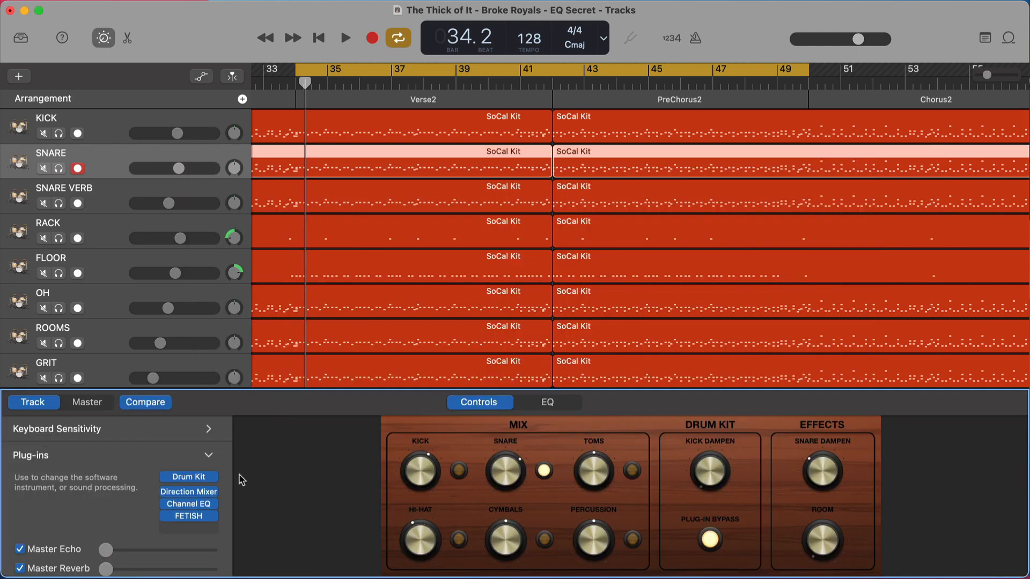
left_click(188, 505)
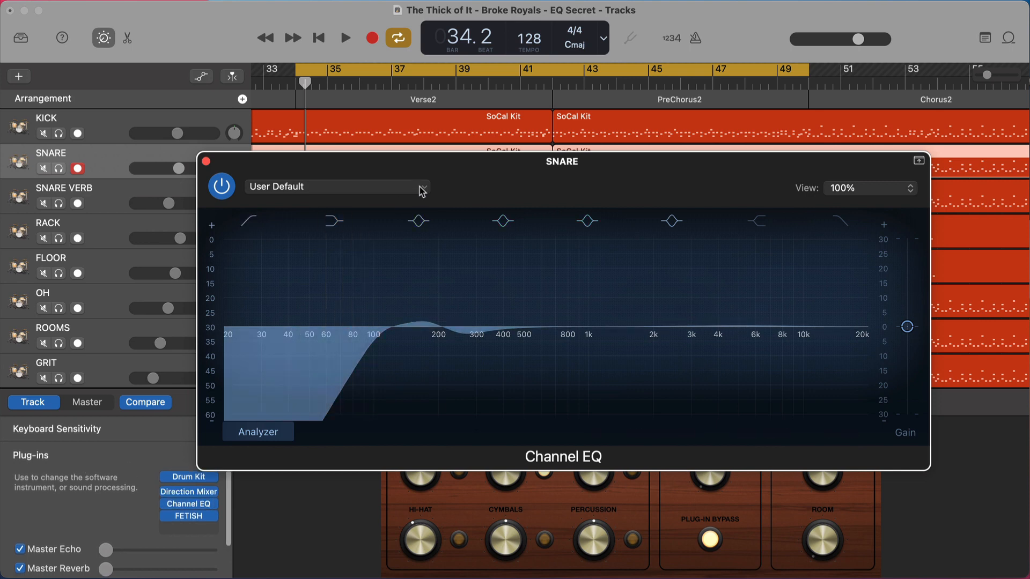
left_click_drag(448, 182, 392, 211)
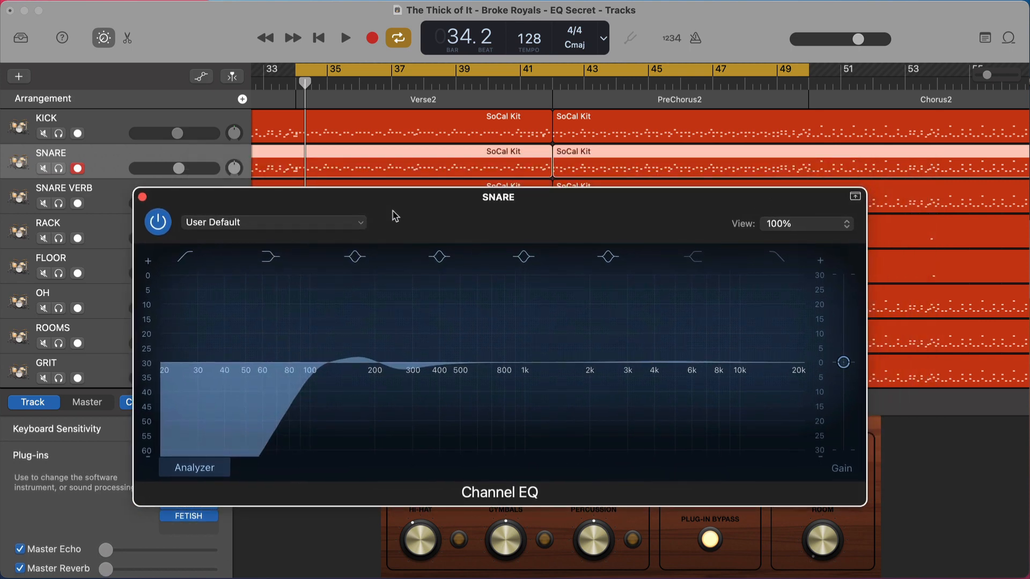
left_click(143, 197)
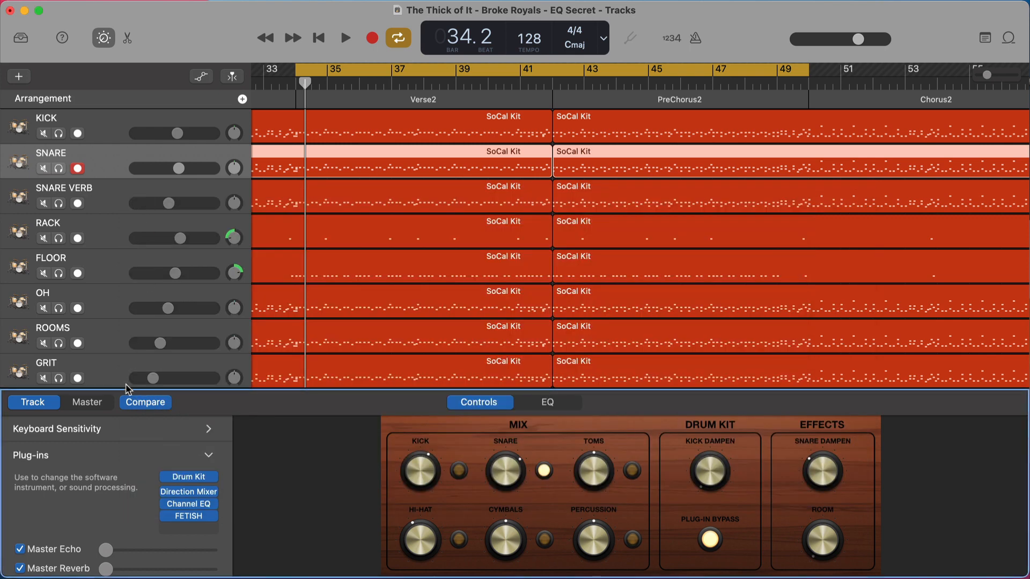
Open the master track's Channel EQ and play the song from Verse2 to examine the mix's live frequency spectrum.
left_click(102, 404)
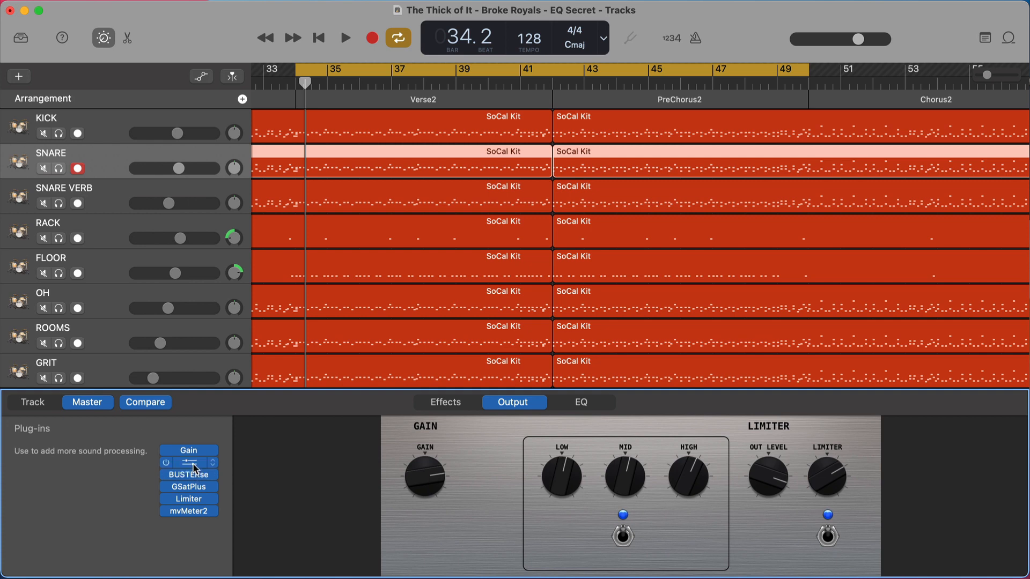
left_click(33, 403)
left_click(89, 404)
left_click(188, 464)
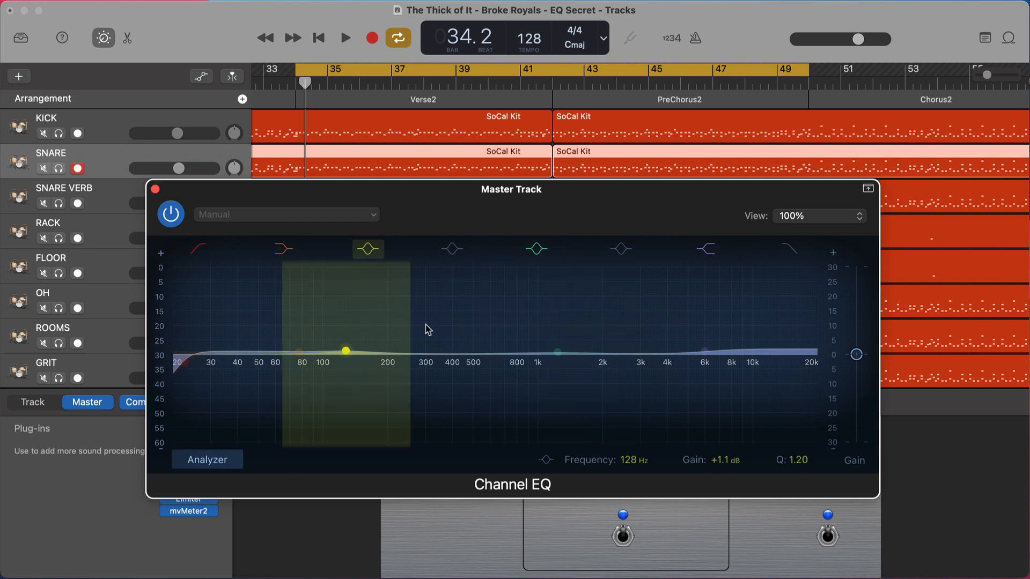
key("space")
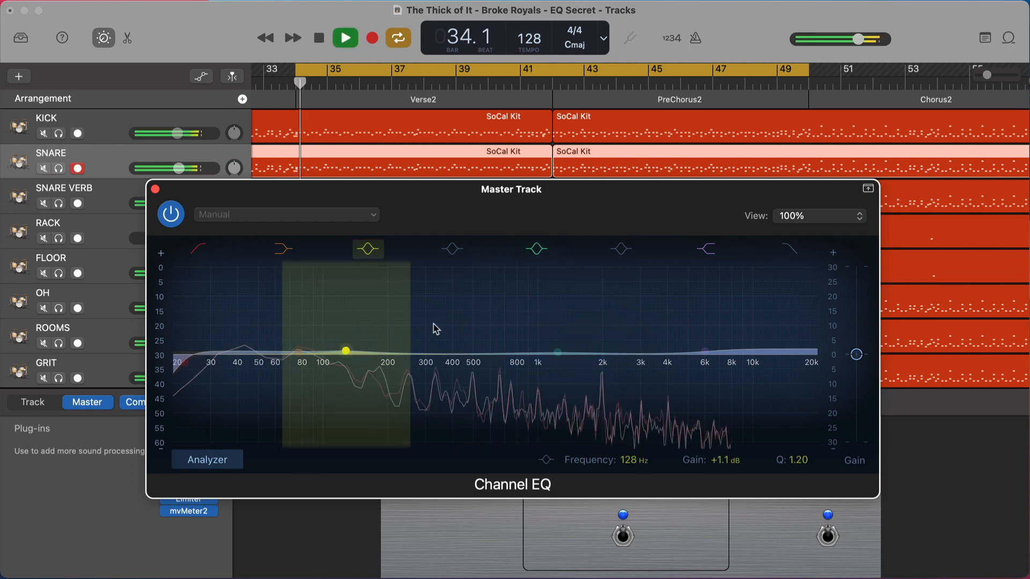
left_click_drag(483, 340, 515, 328)
left_click(510, 341, "alt")
key("space")
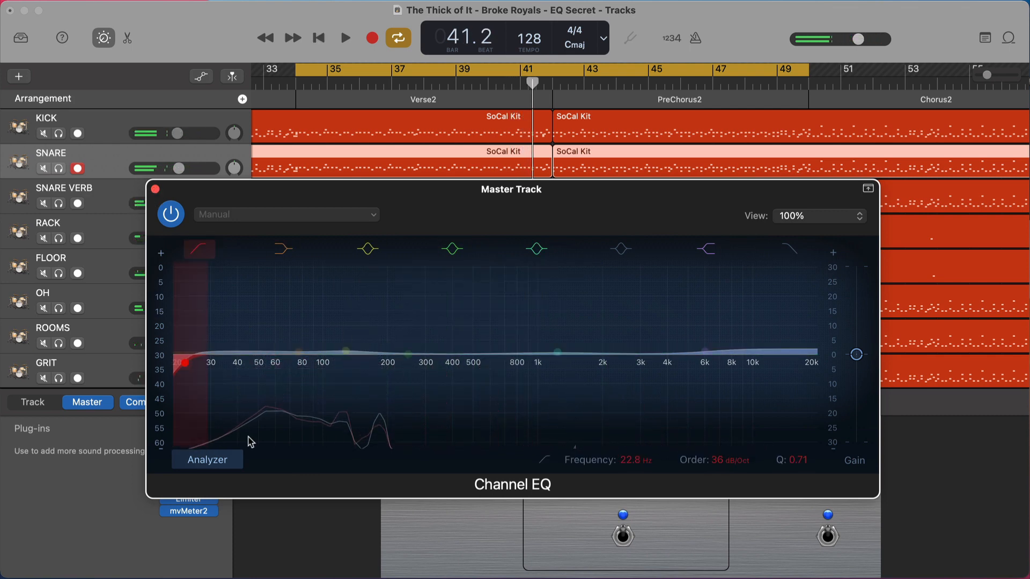
Toggle the master EQ's Analyzer off and on, check the spectrum during a short playback, and close the EQ.
left_click(226, 466)
left_click(225, 467)
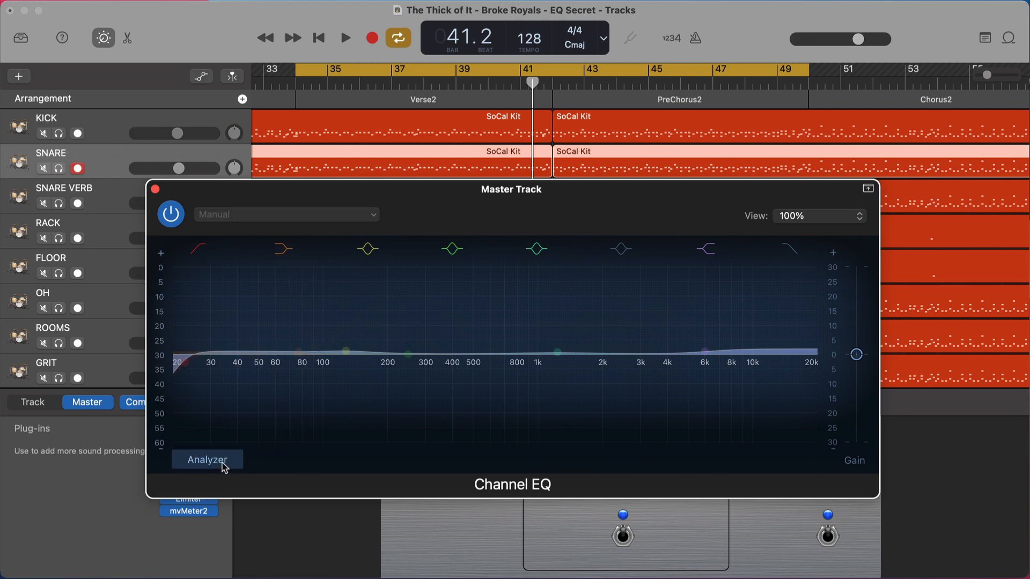
left_click(213, 464)
left_click(215, 462)
key("space")
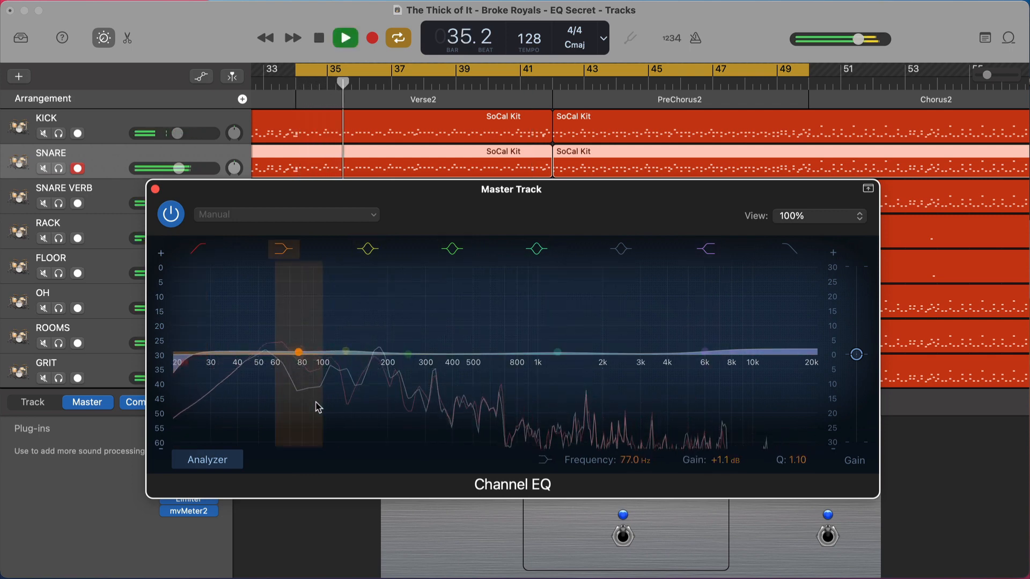
key("space")
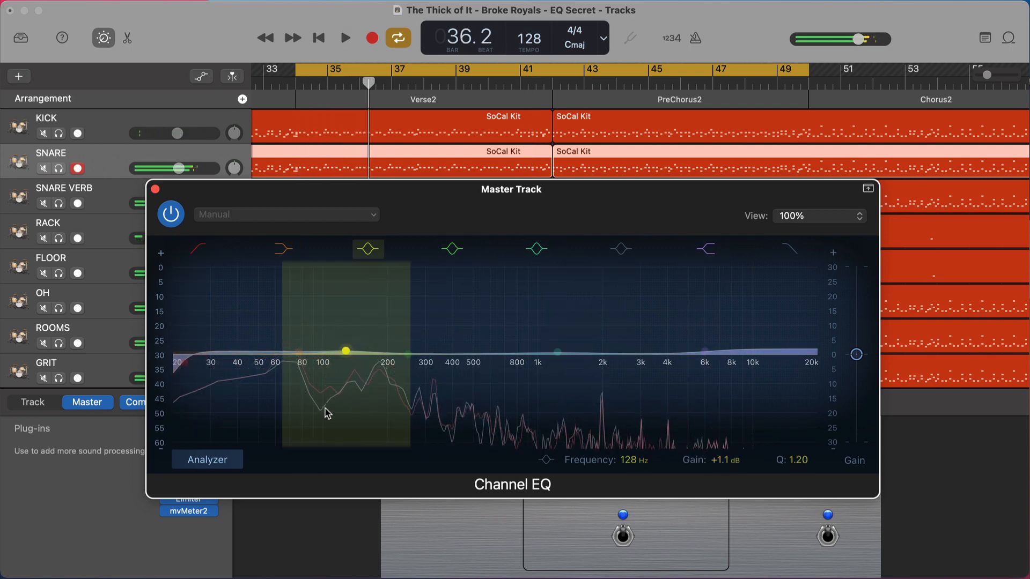
left_click(170, 215)
left_click(155, 189)
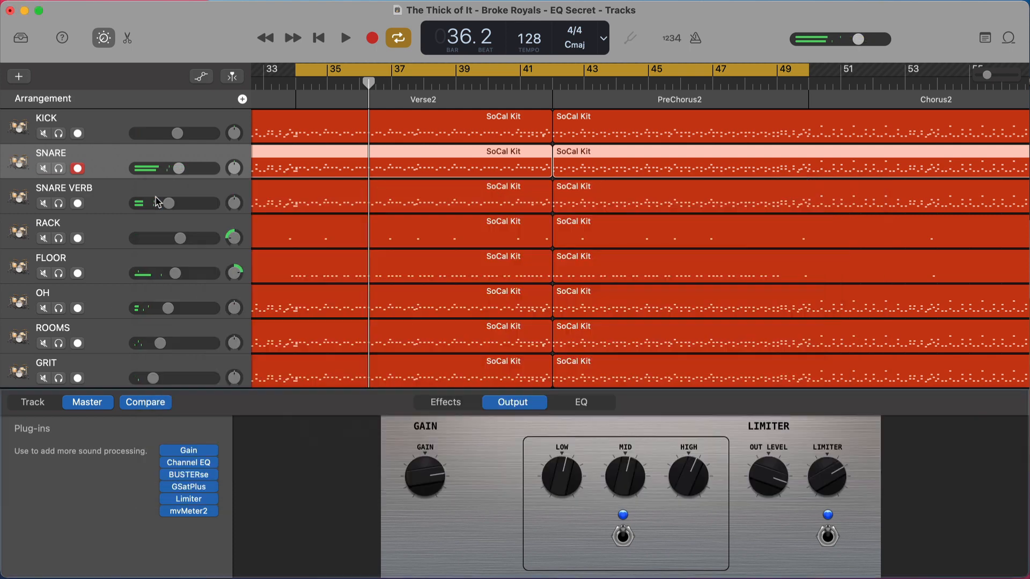
Reopen the SNARE track's Channel EQ and play a short passage to examine the snare's frequency peak.
left_click(32, 402)
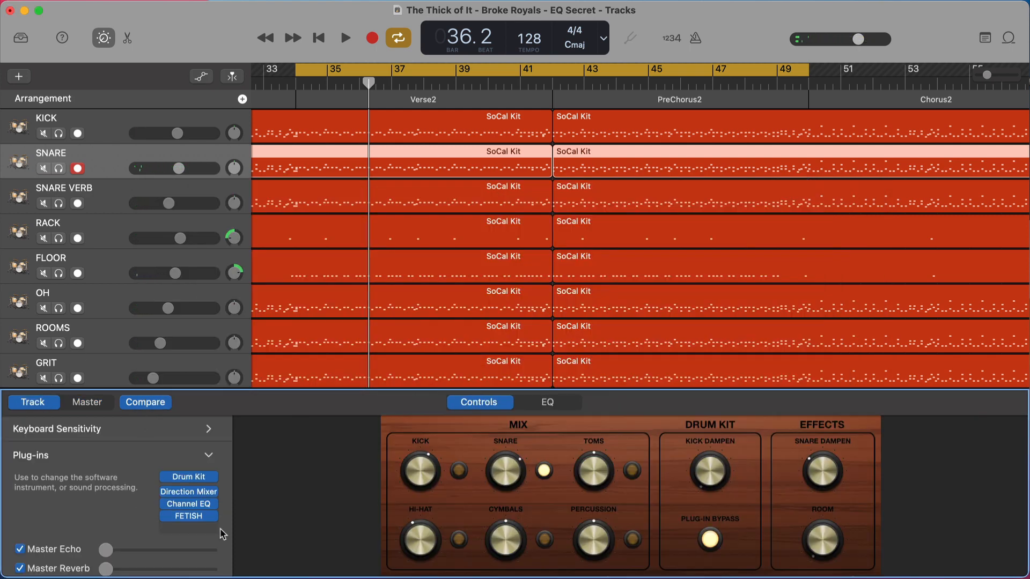
mouse_move(198, 507)
left_click(196, 507)
left_click(91, 411)
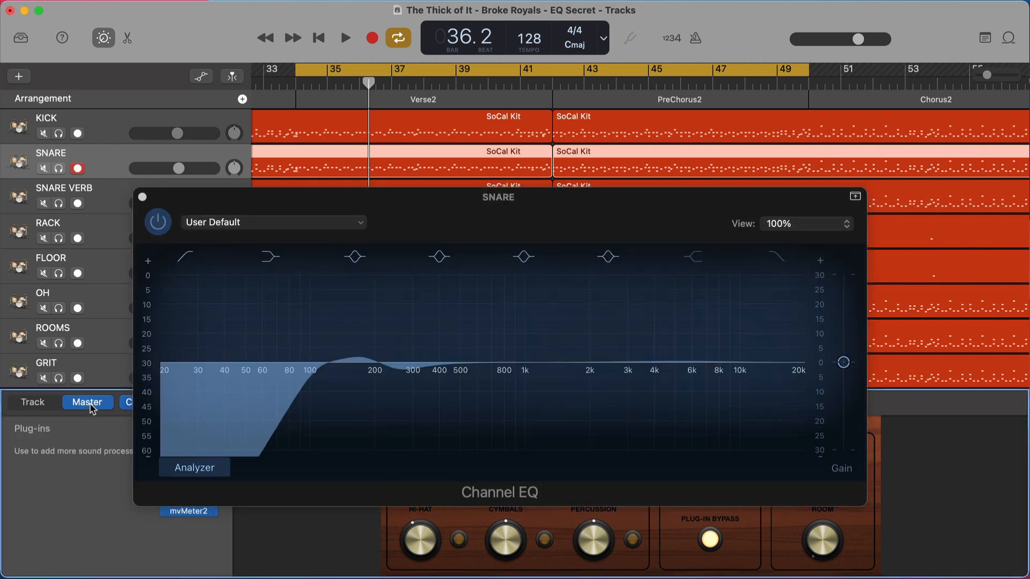
left_click(43, 403)
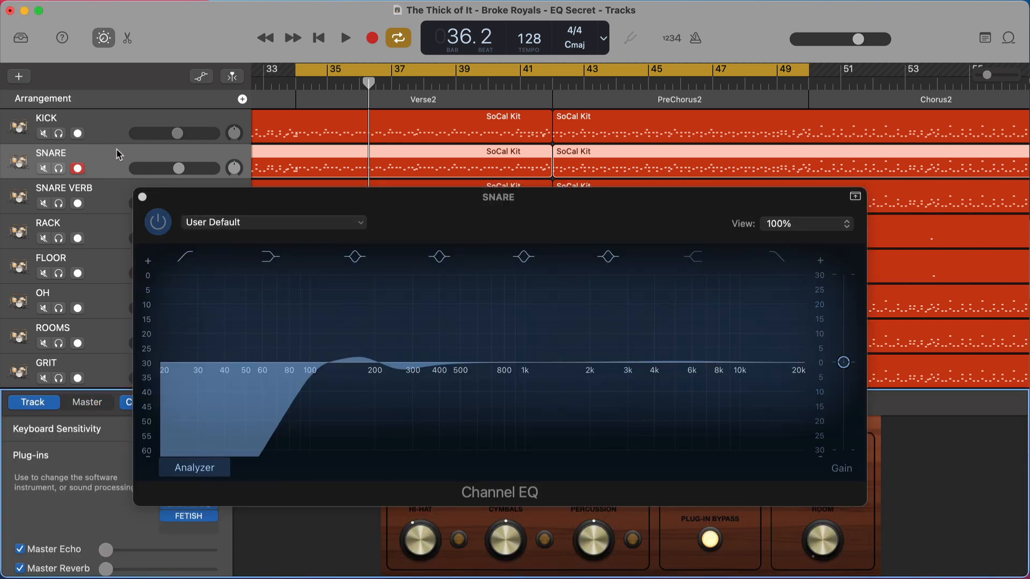
mouse_move(359, 352)
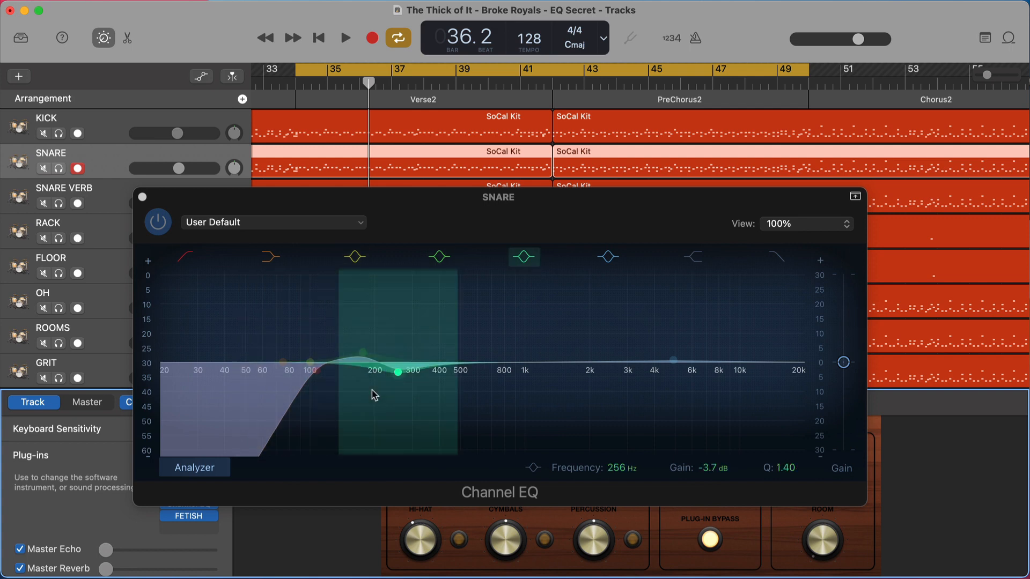
left_click(180, 470)
key("space")
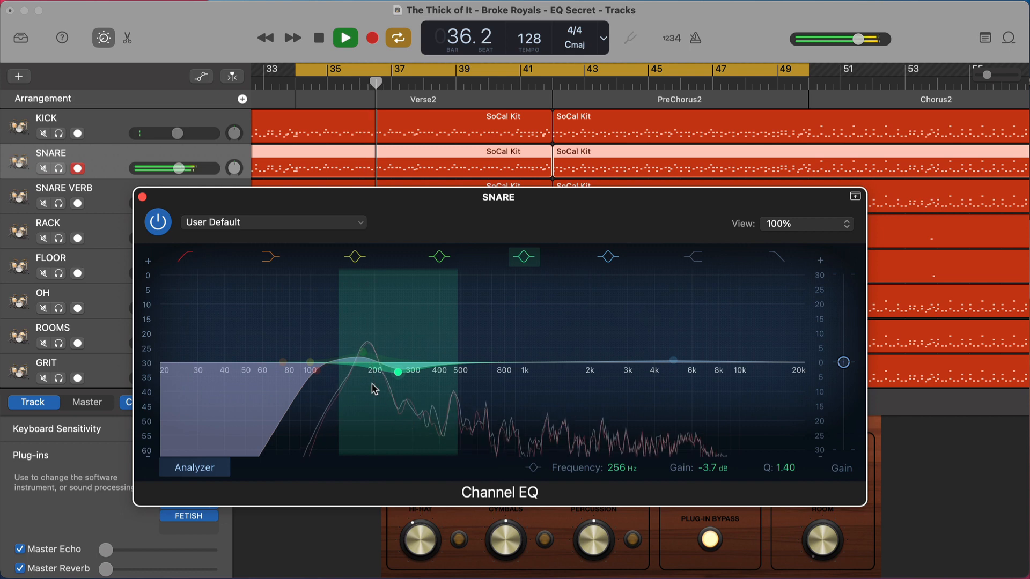
key("space")
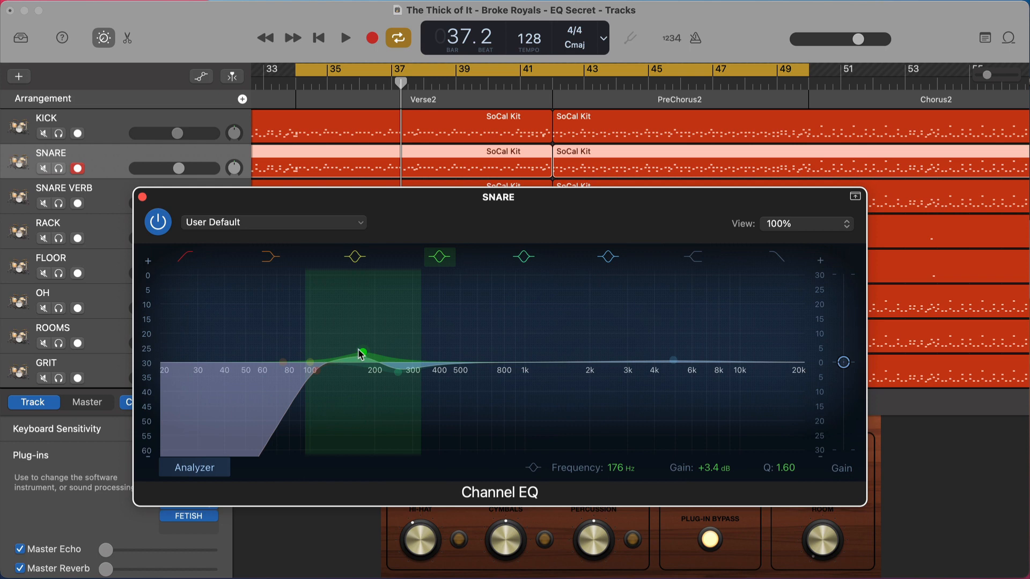
Solo the SNARE track and adjust the EQ's low-mid boost to 178 Hz and +3.2 dB during playback.
key("s")
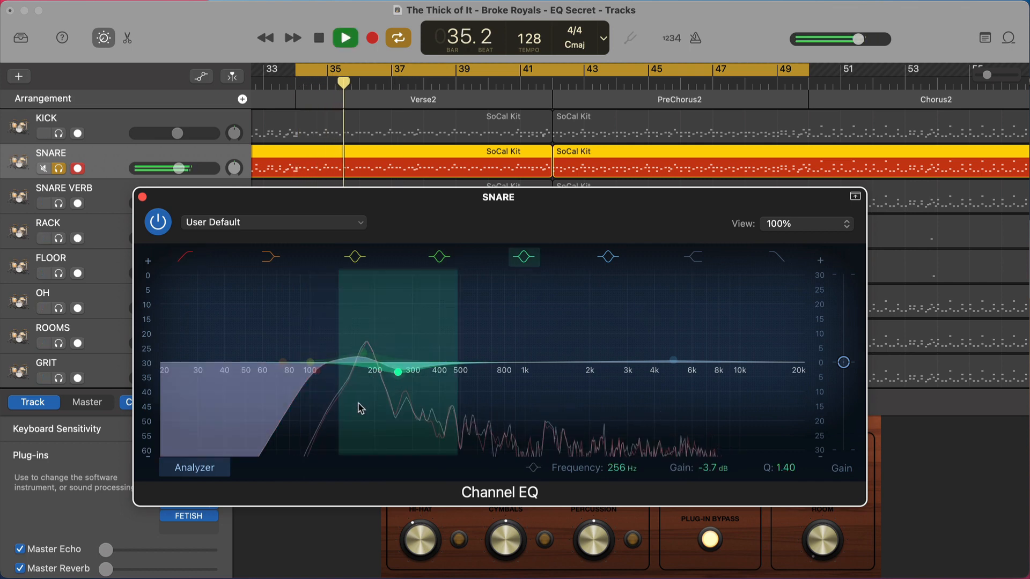
mouse_move(363, 354)
left_mouse_down()
mouse_move(363, 292)
mouse_move(363, 355)
left_mouse_up()
key("space")
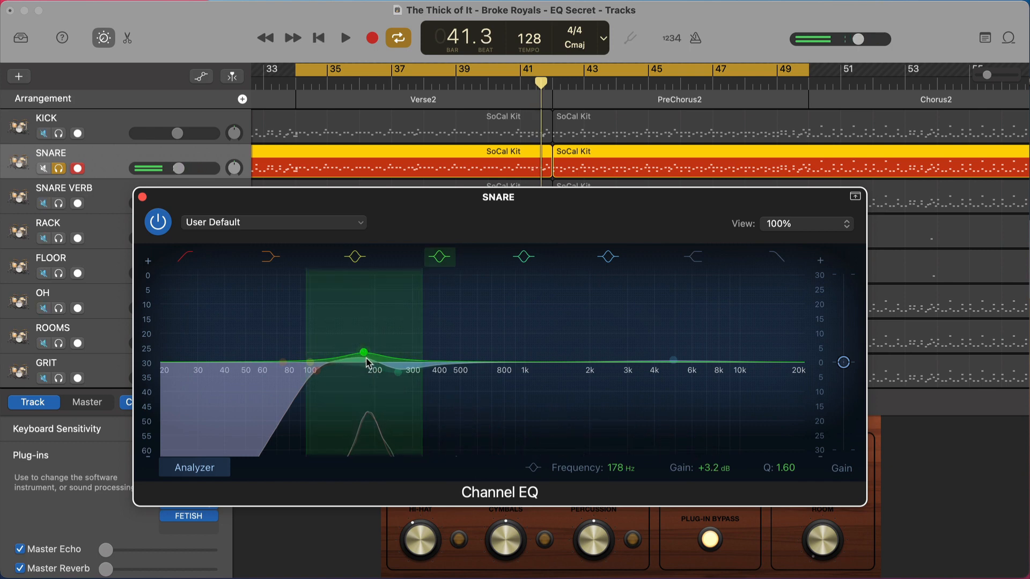
Play the soloed snare and raise the 178 Hz boost to +4.4 dB.
key("space")
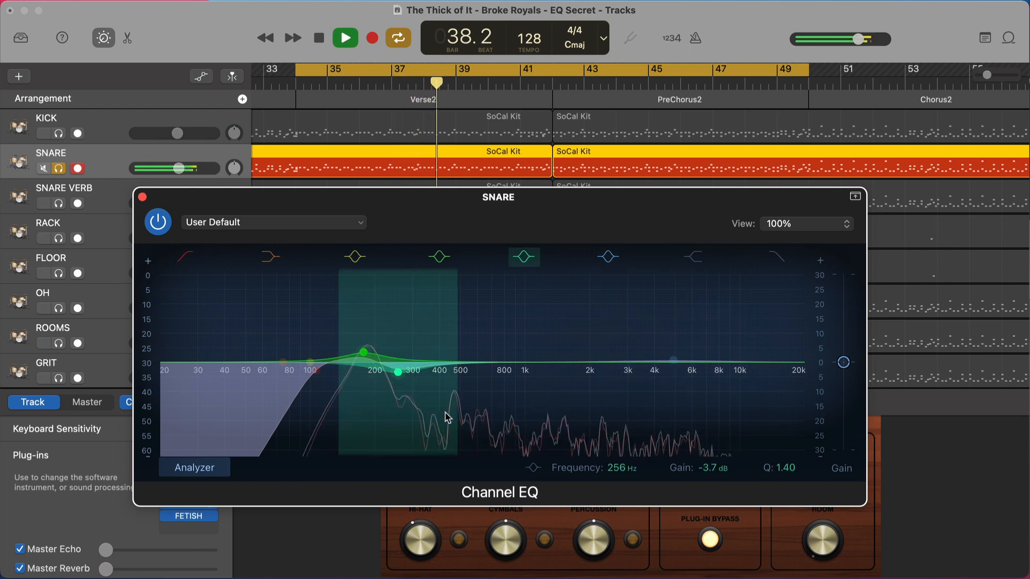
key("space")
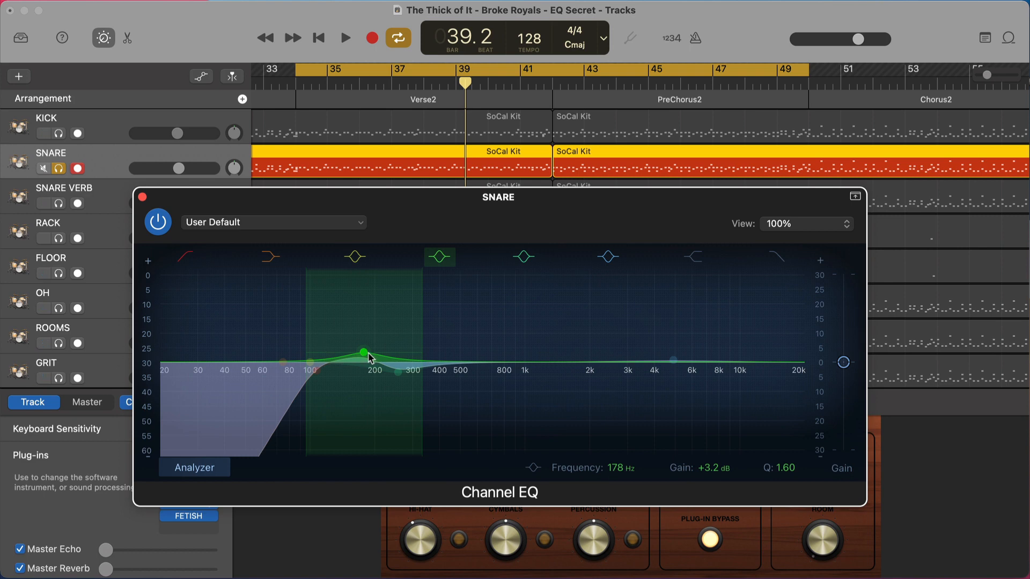
key("space")
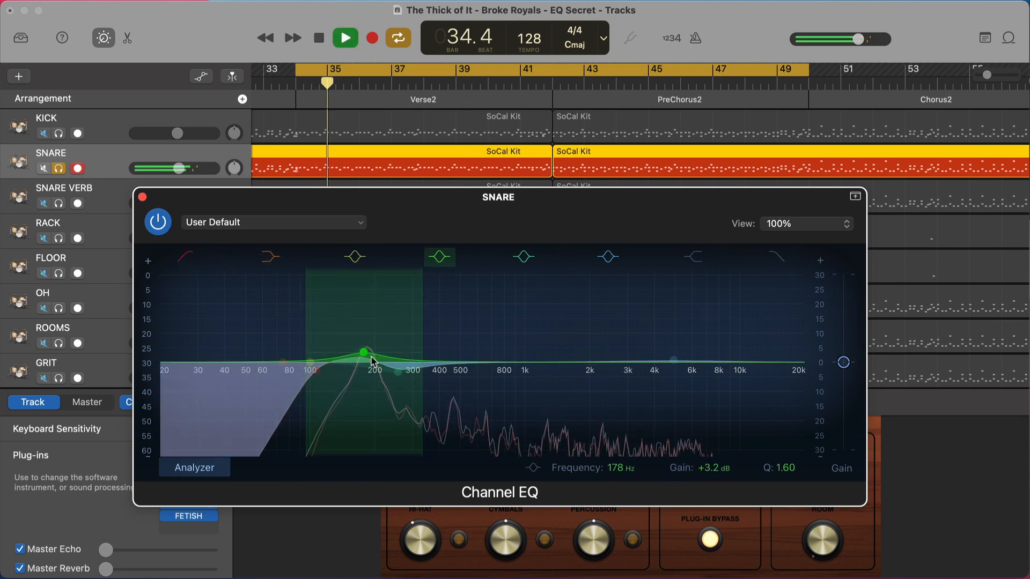
left_click_drag(374, 361, 374, 357)
Compare the soloed snare with its Channel EQ bypassed and enabled, and stop playback.
left_click(158, 222)
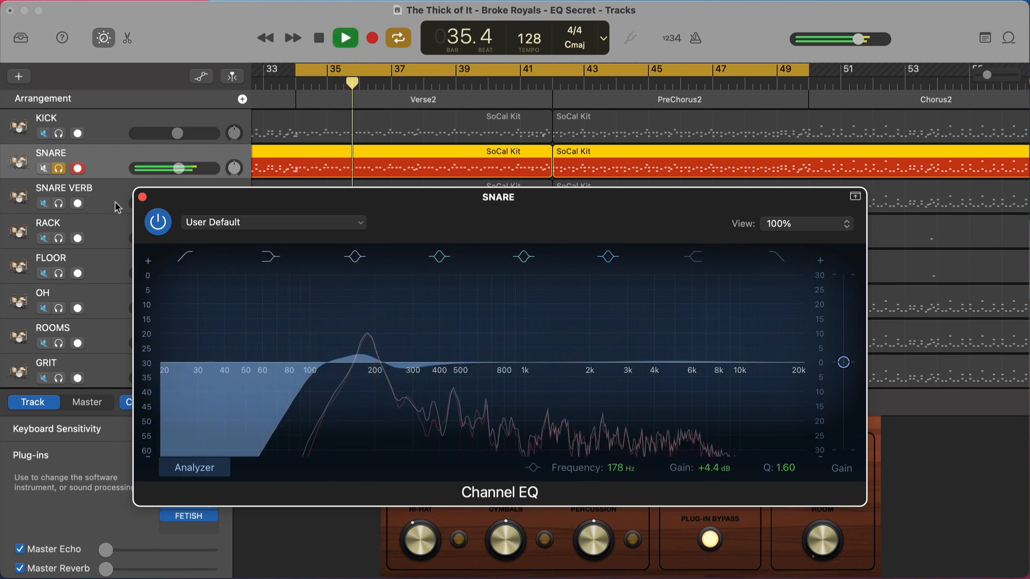
left_click(161, 221)
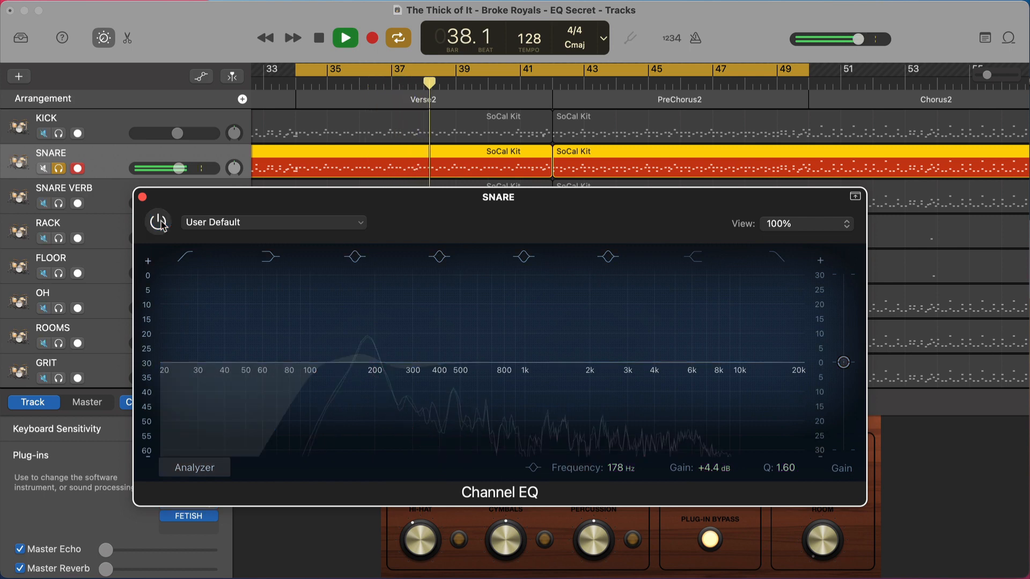
left_click(161, 222)
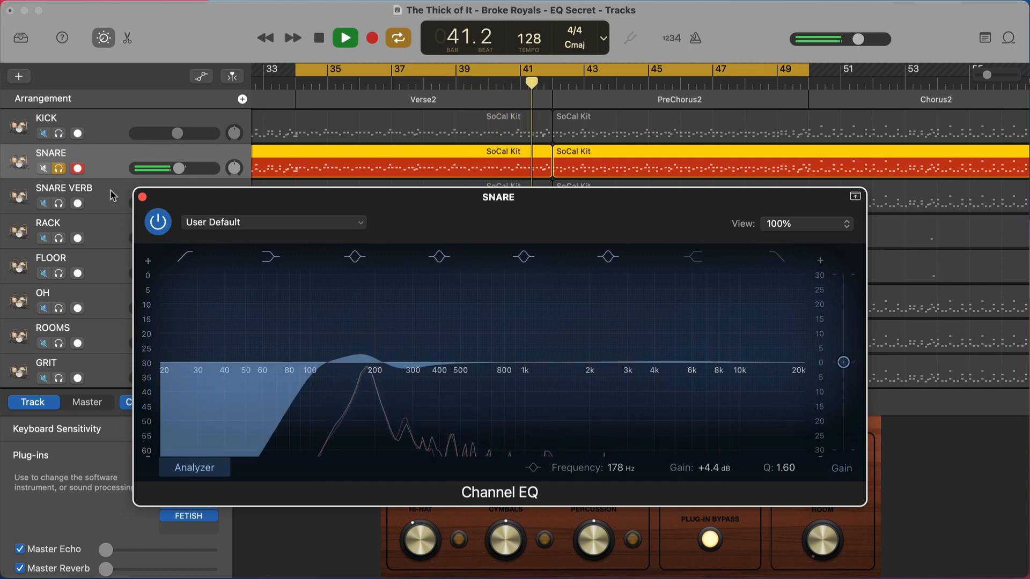
key("space")
Unsolo the SNARE track and compare its Channel EQ bypassed and enabled in the full mix, stopping playback at the end.
key("s")
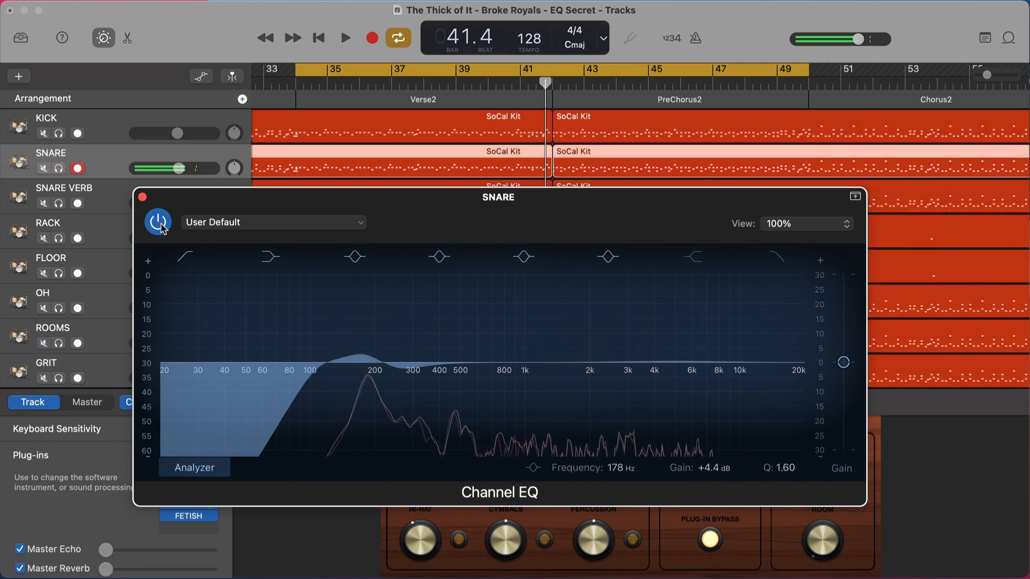
key("space")
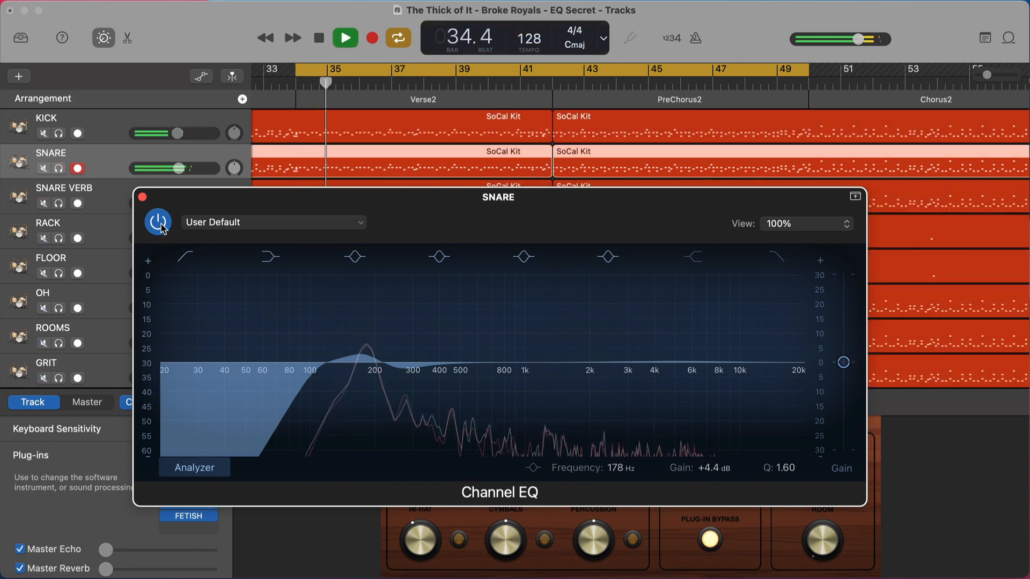
left_click(158, 221)
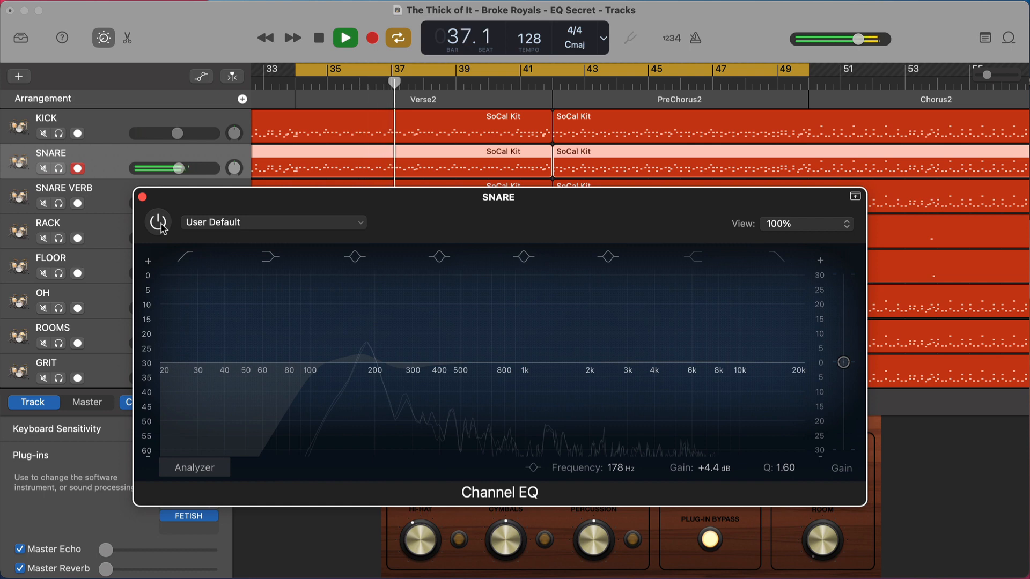
left_click(159, 222)
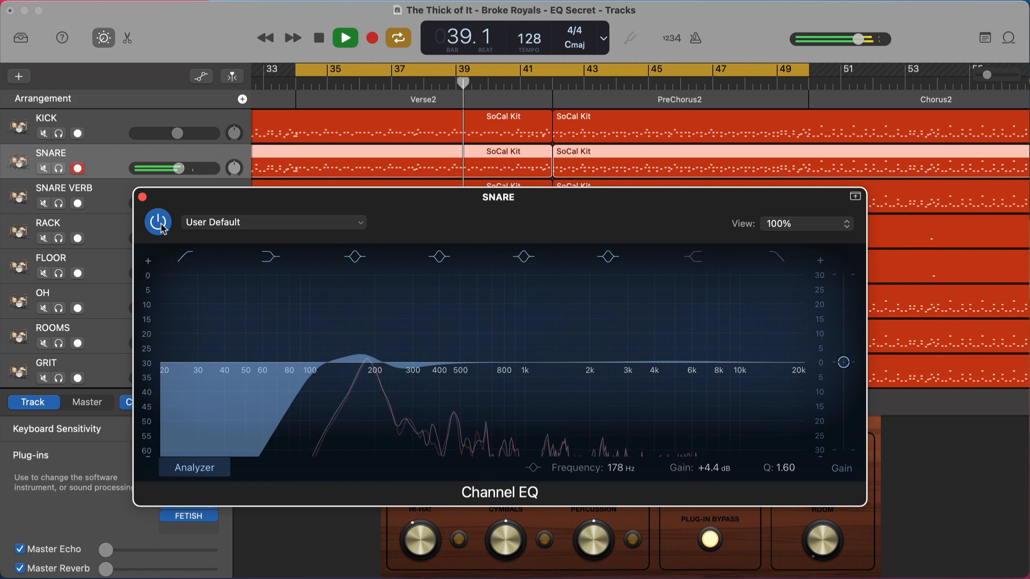
left_click(160, 225)
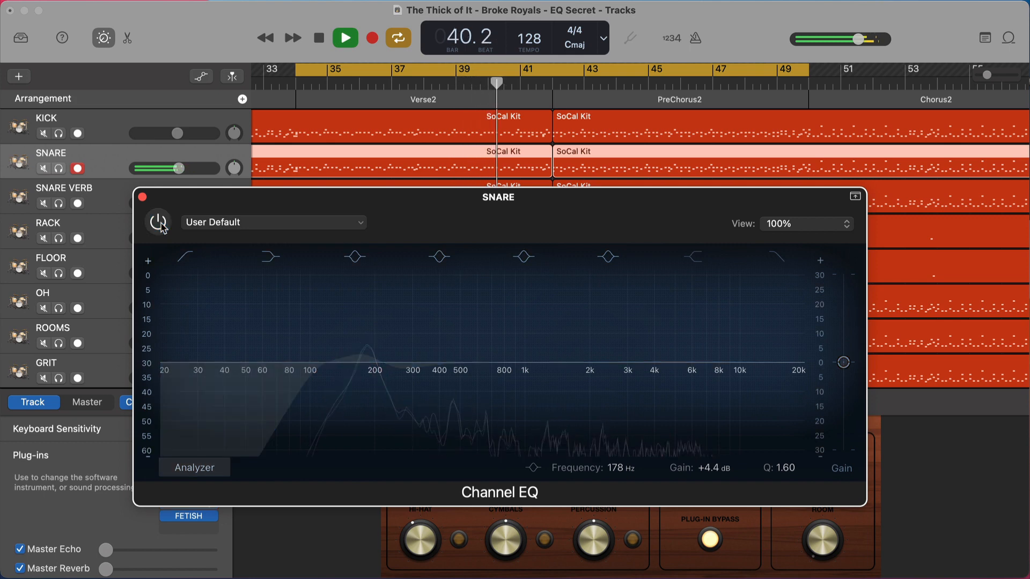
left_click(160, 224)
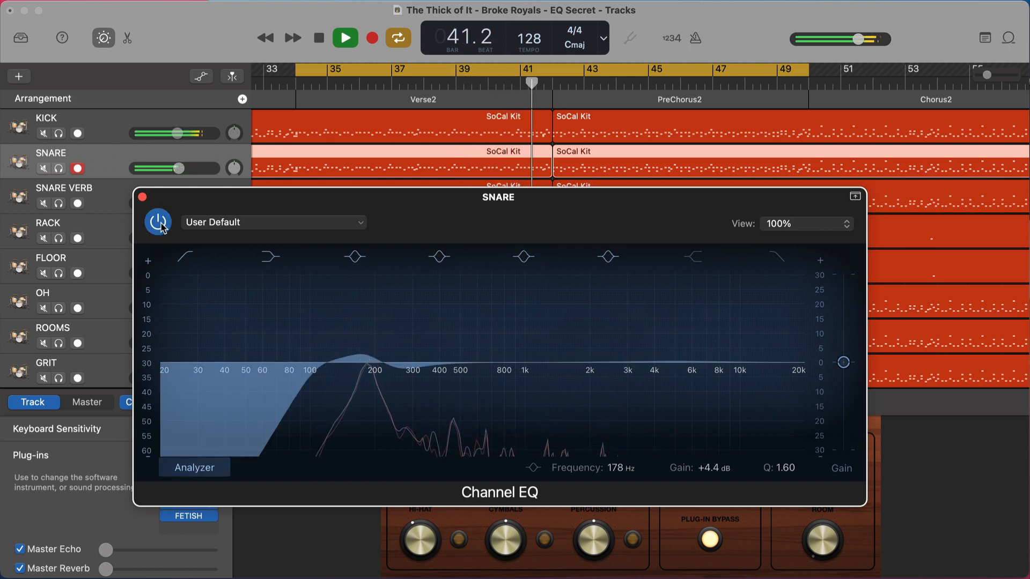
key("space")
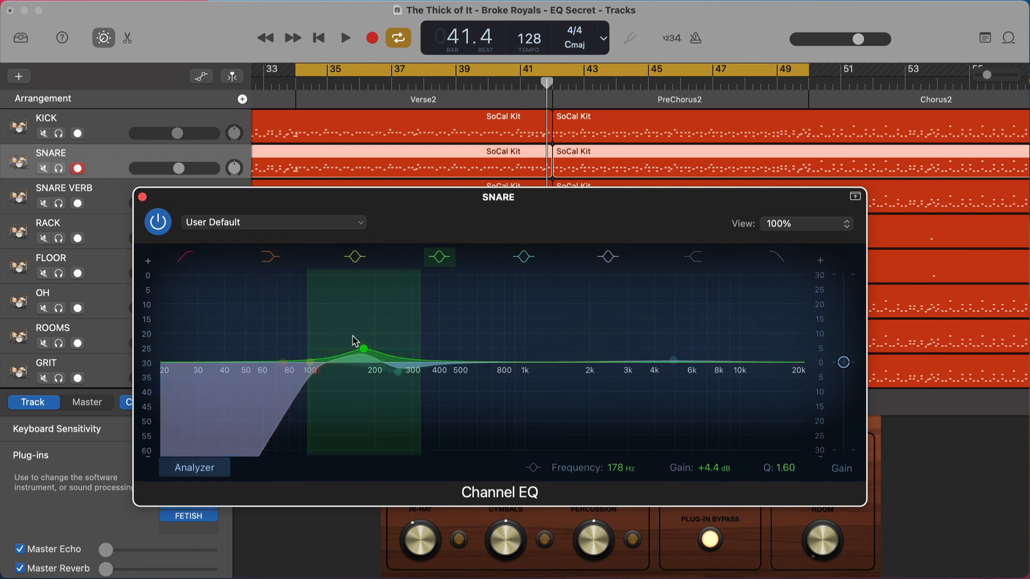
Close the snare's EQ, solo the FLOOR track during playback and open its Channel EQ.
left_click(142, 198)
left_click(109, 265)
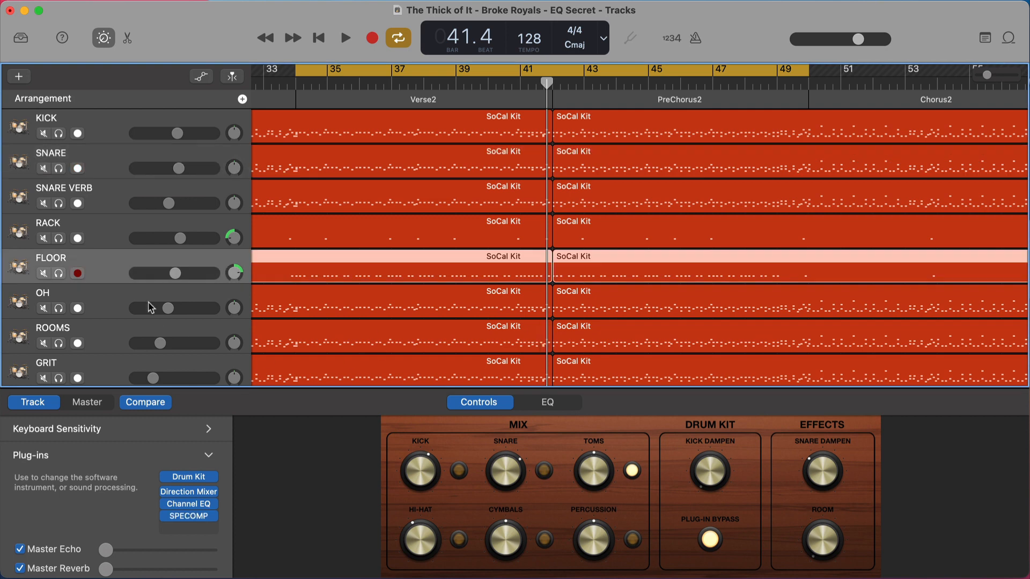
key("space")
key("s")
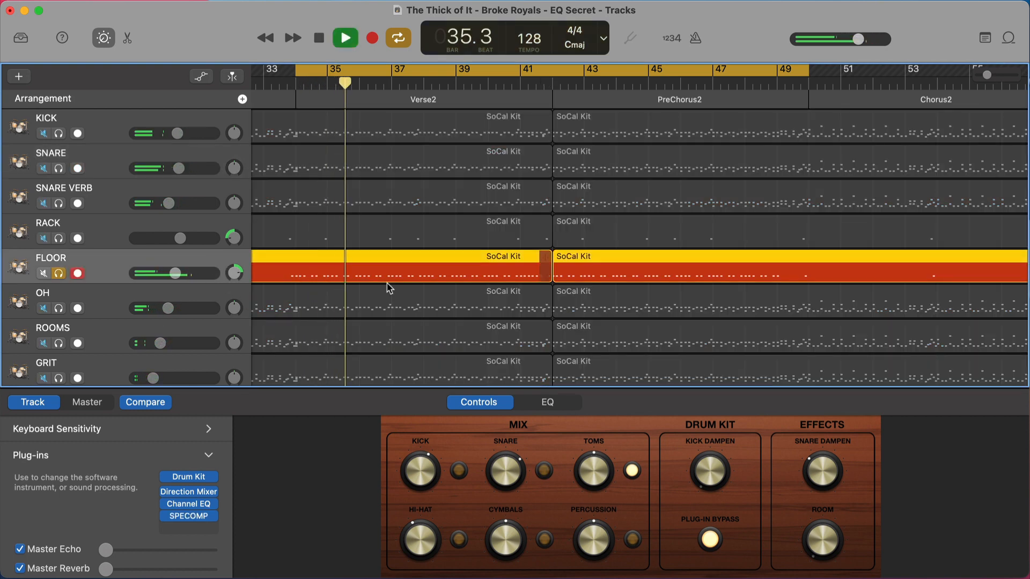
left_click(188, 503)
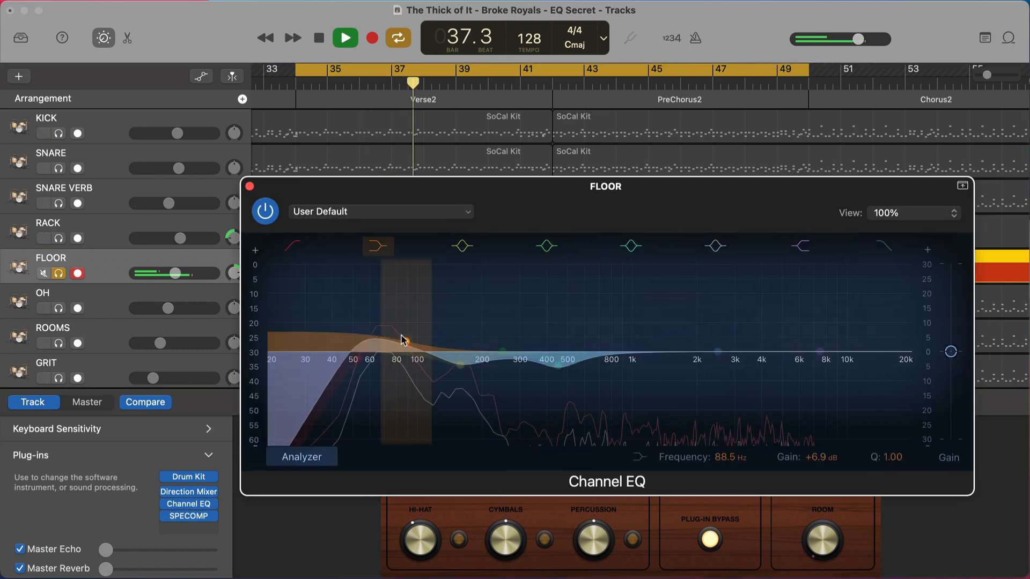
Compare the soloed floor tom with the low shelf off and on and the whole EQ bypassed and enabled, and unsolo it.
left_click(375, 248)
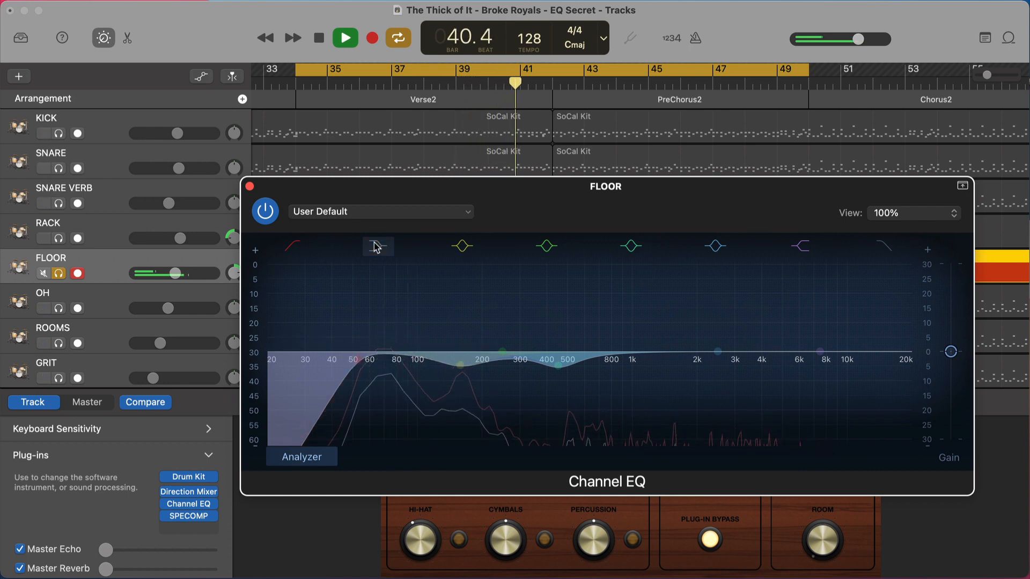
left_click(376, 248)
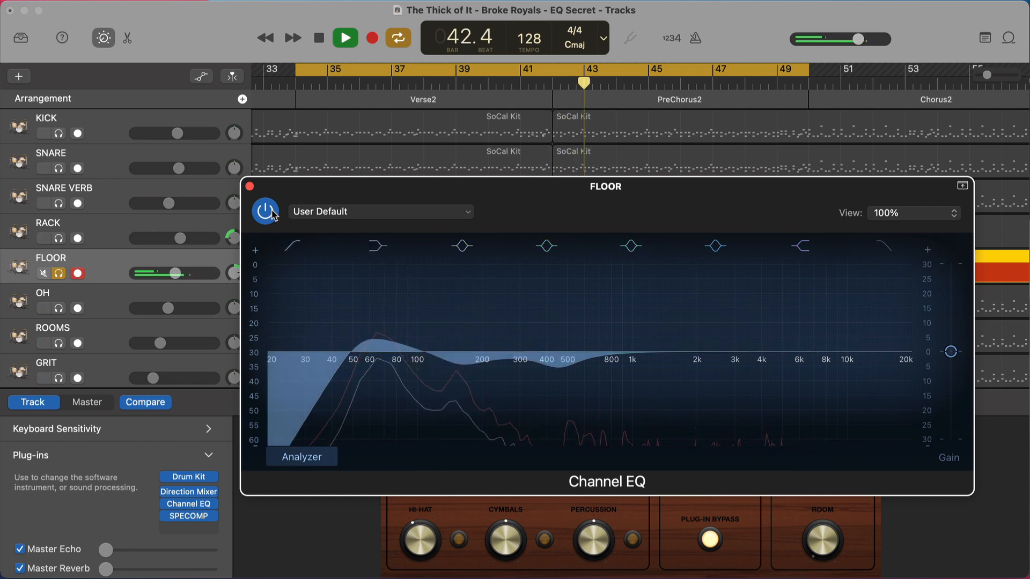
left_click(272, 213)
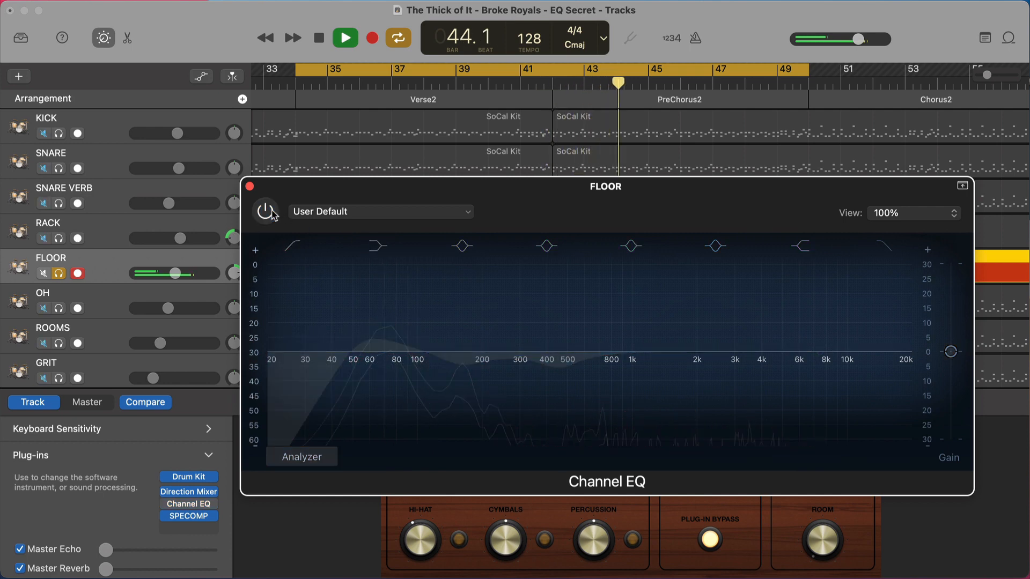
left_click(265, 212)
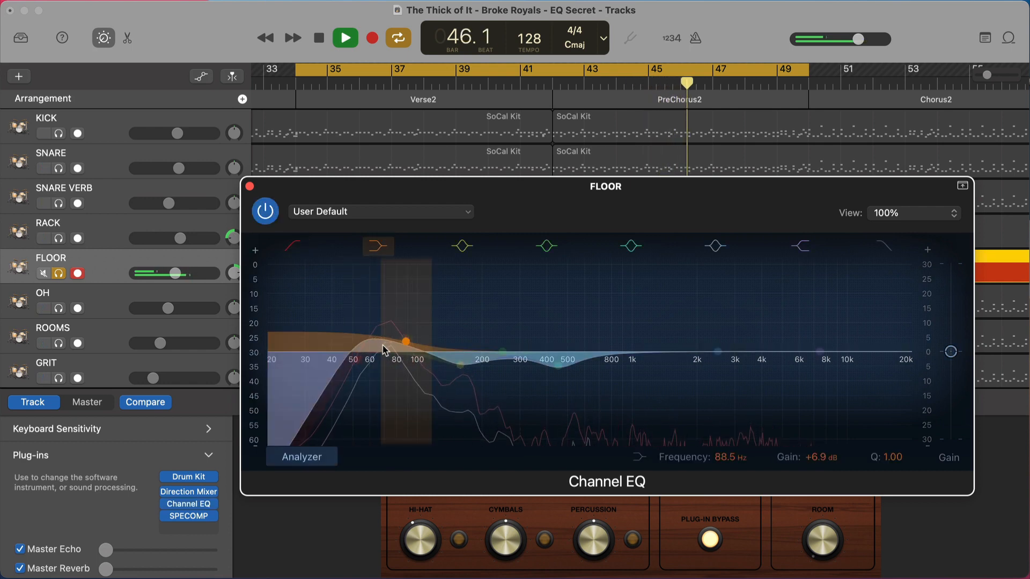
key("space")
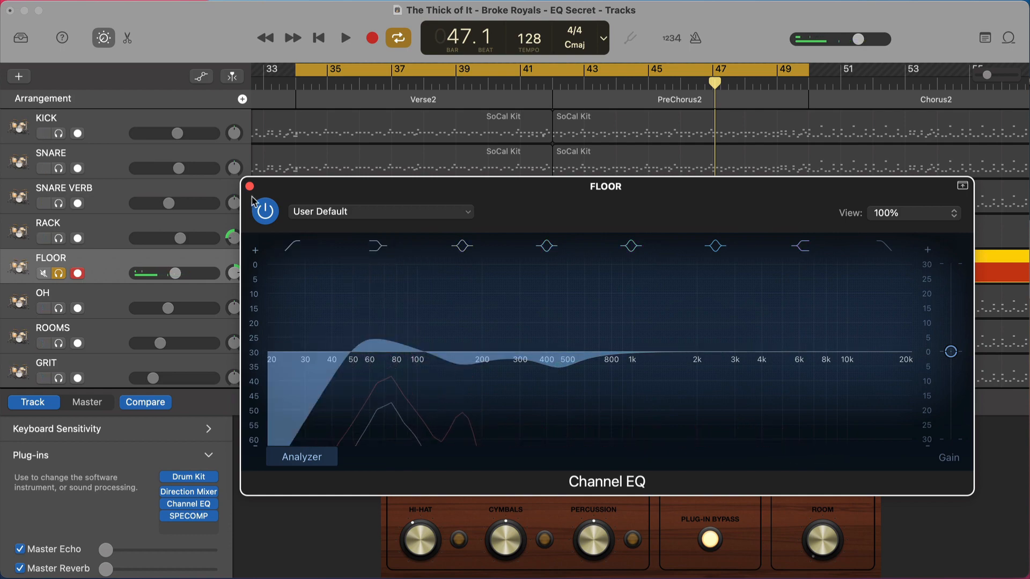
key("s")
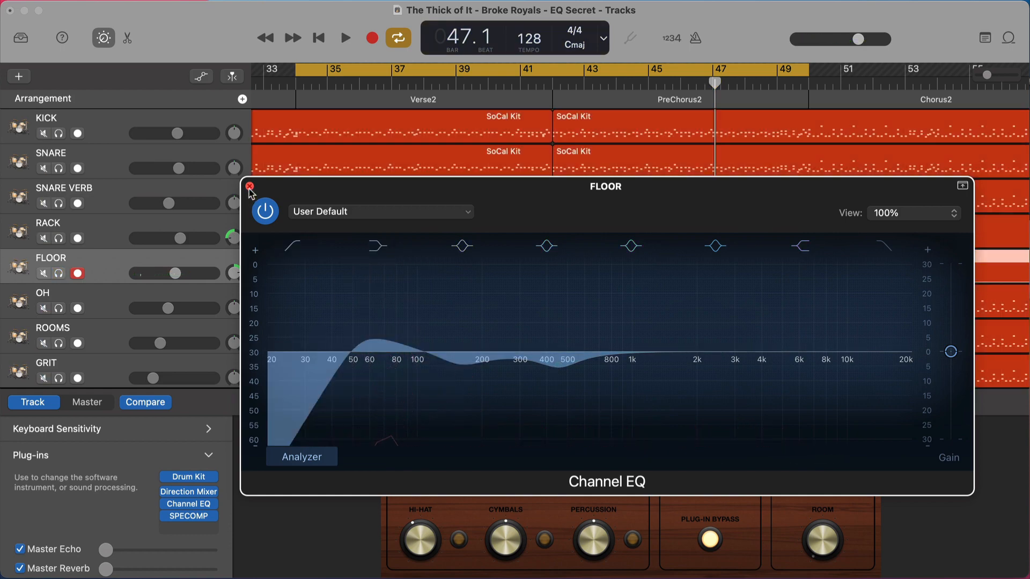
Close the floor tom's EQ and open the Channel EQ of the VOX LEAD track.
left_click(249, 186)
scroll(382, 240, "down", 5)
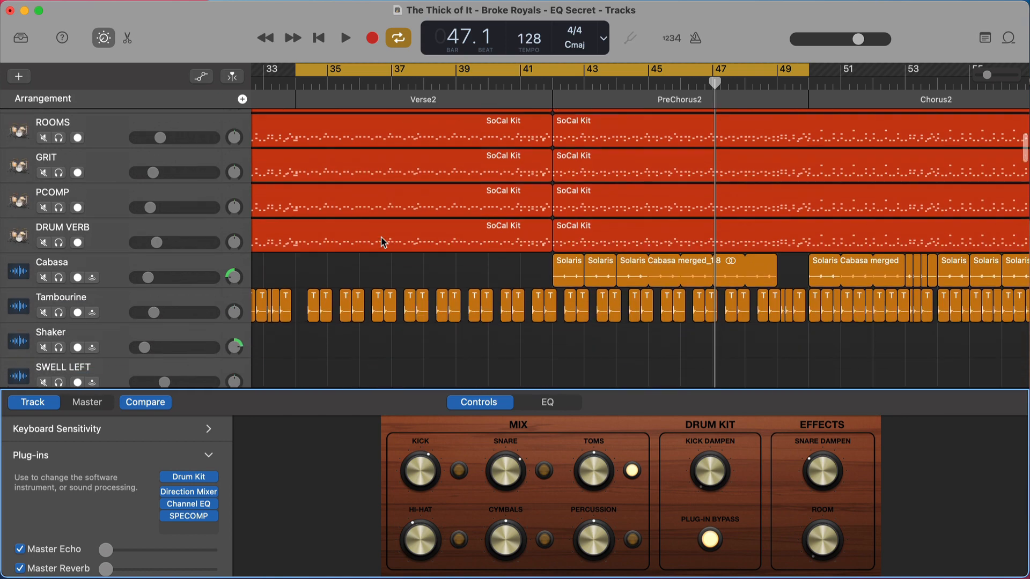
scroll(382, 239, "down", 20)
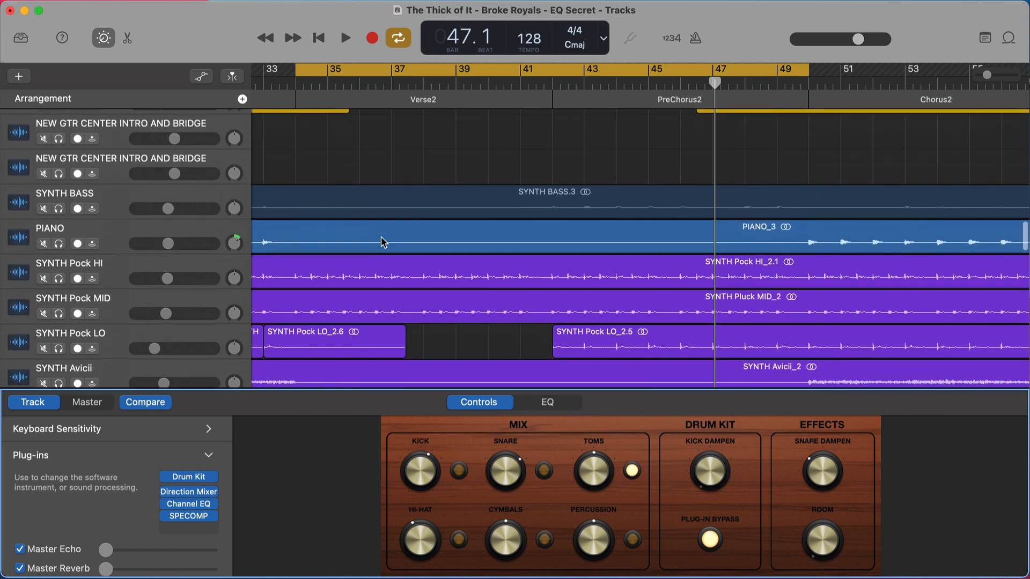
scroll(381, 239, "down", 15)
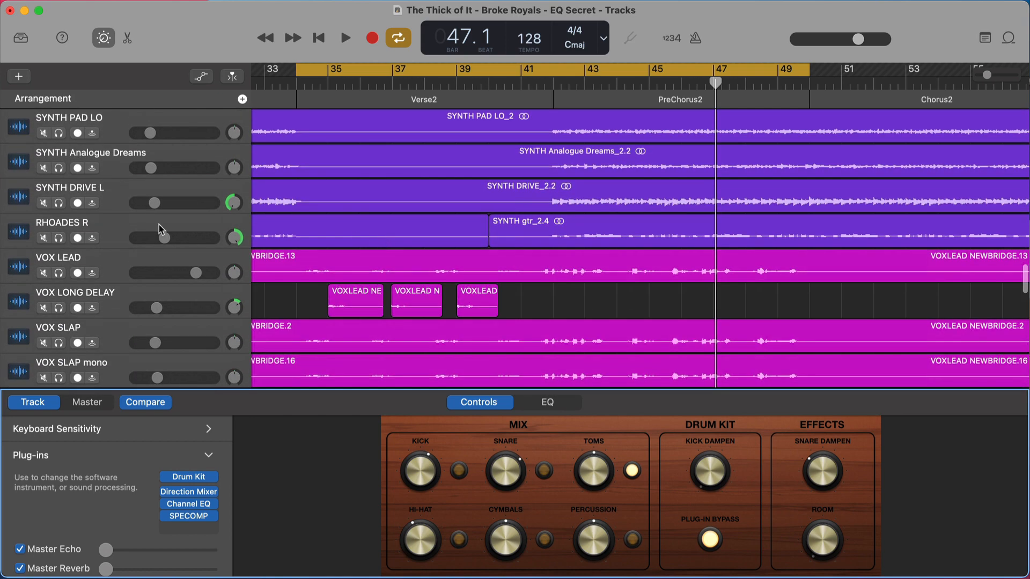
left_click(126, 251)
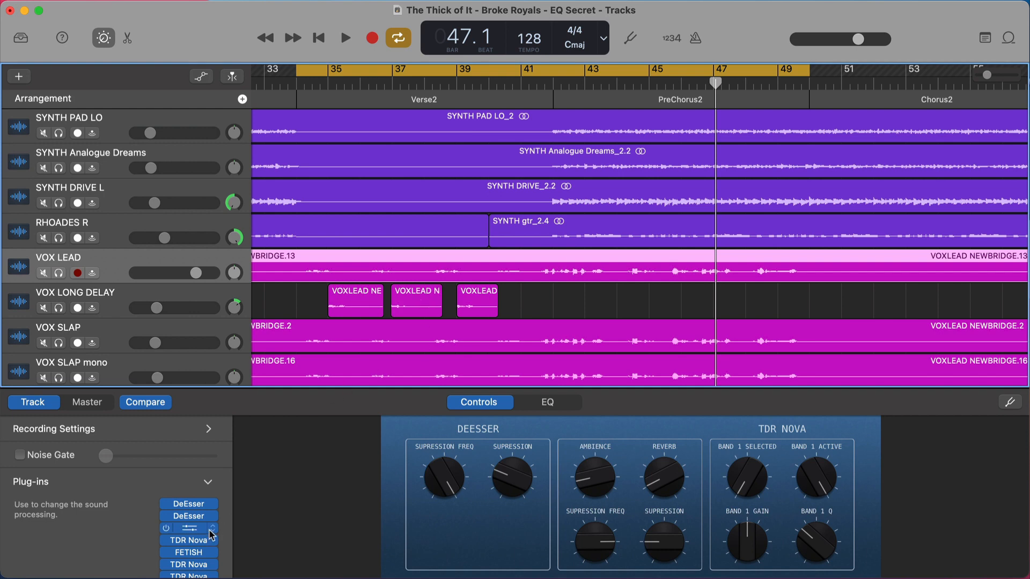
left_click(197, 532)
left_click_drag(481, 189, 411, 205)
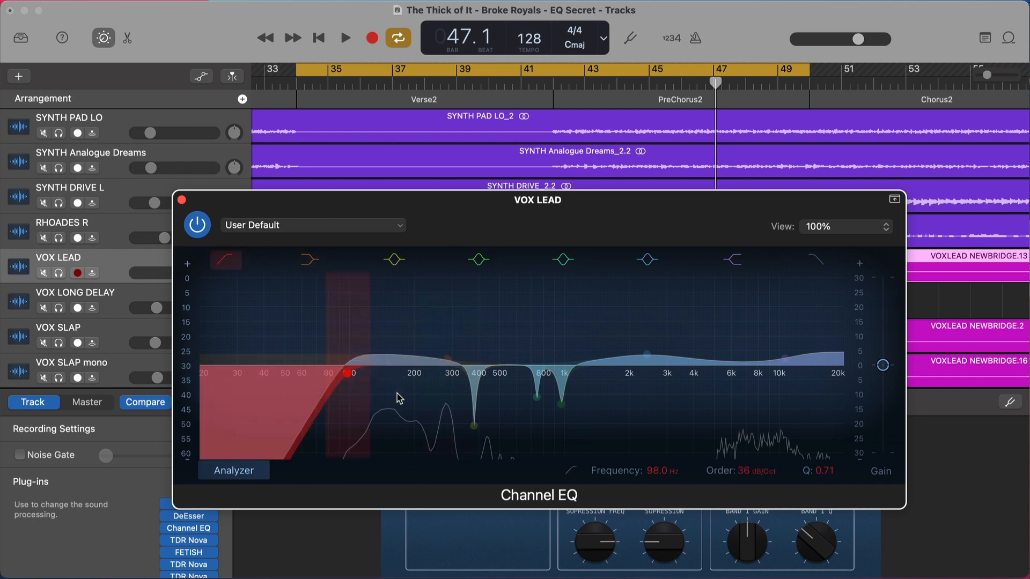
Set the VOX LEAD EQ's low cut to 98.5 Hz and play the vocal within the mix.
key("space")
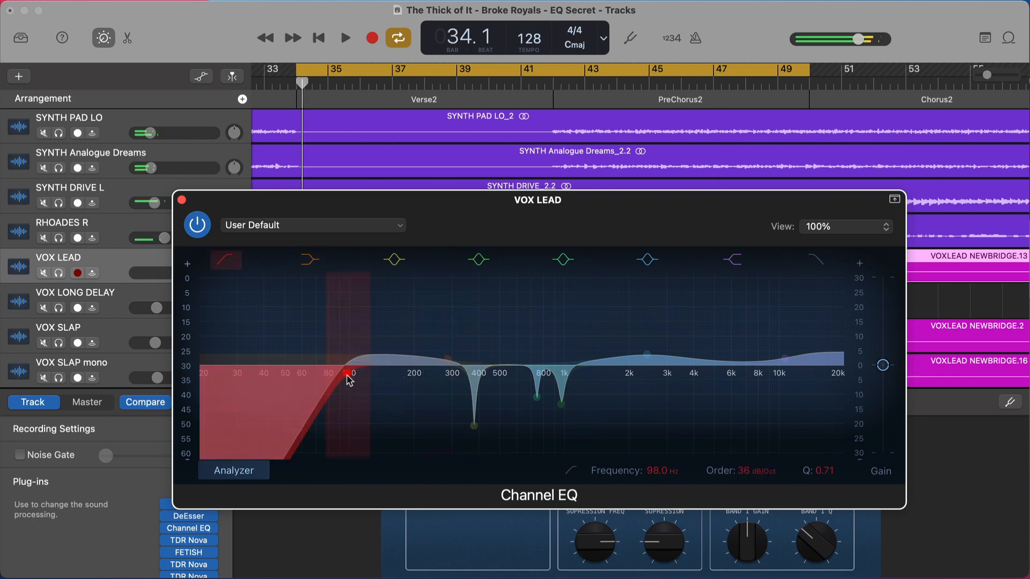
mouse_move(348, 374)
left_mouse_down()
mouse_move(405, 380)
mouse_move(348, 374)
left_mouse_up()
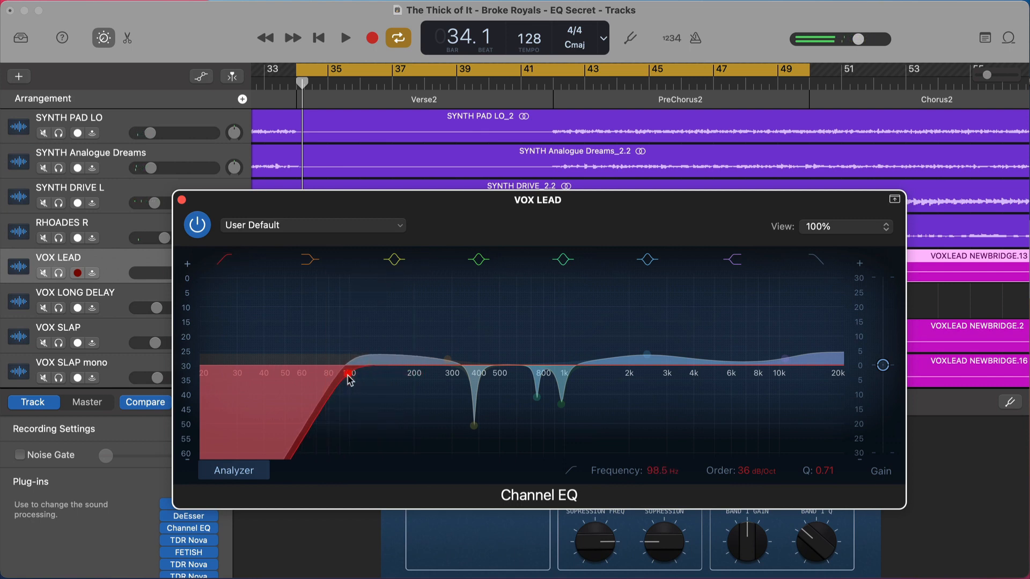
key("space")
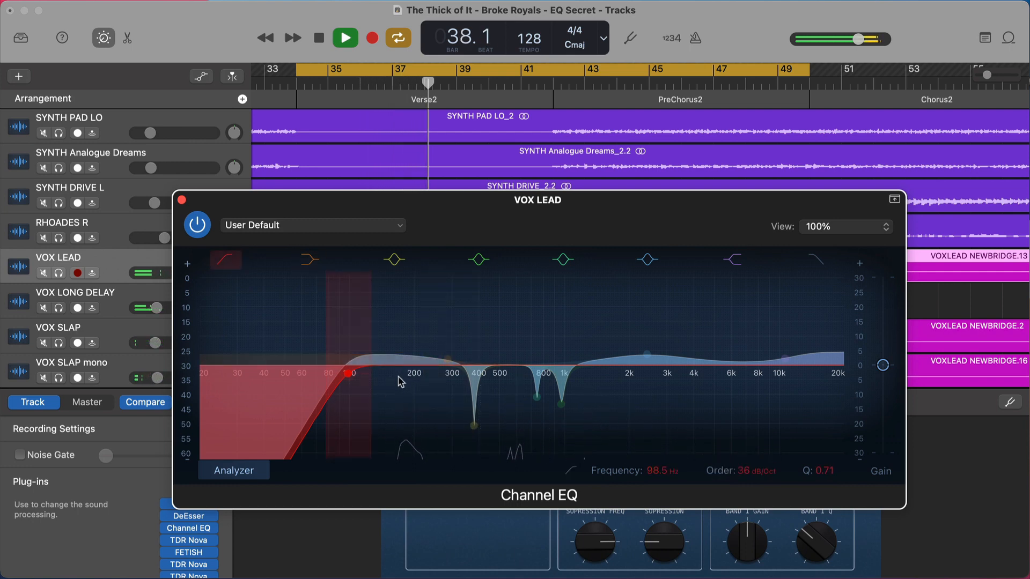
key("space")
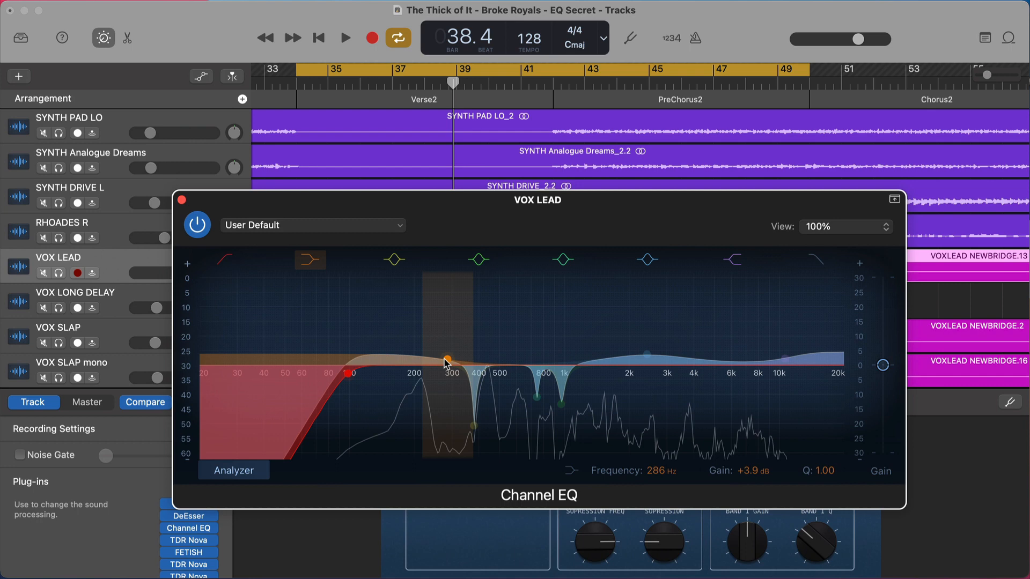
Solo the VOX LEAD track and compare the vocal with its Channel EQ bypassed and enabled.
key("s")
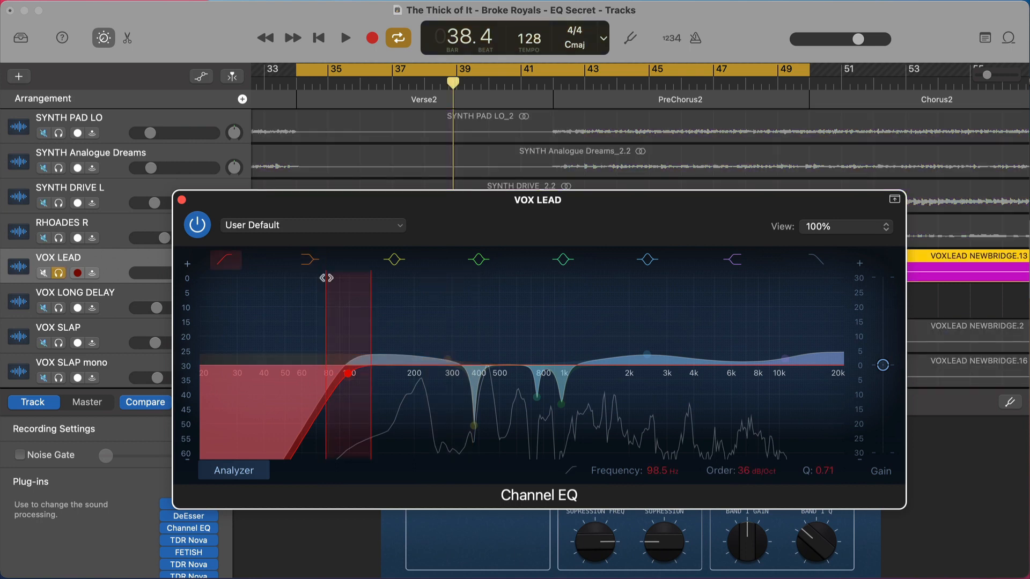
left_click(192, 234)
left_click(192, 234)
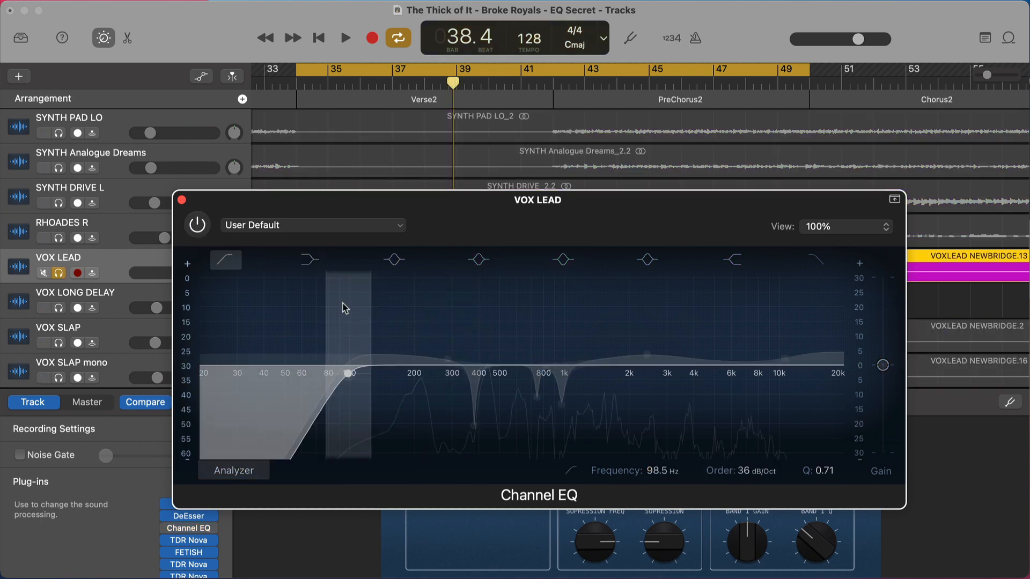
key("space")
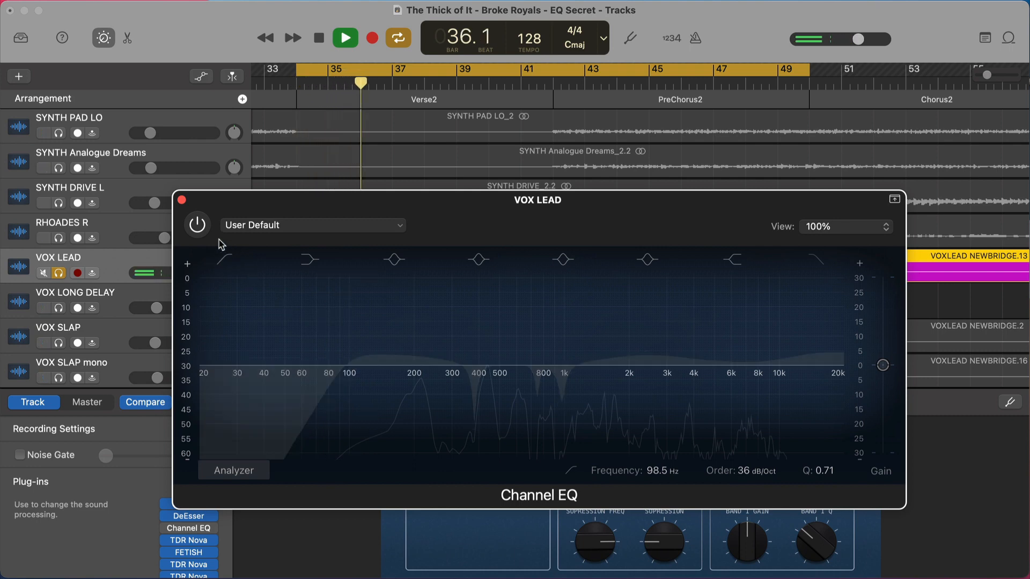
key("space")
key("space")
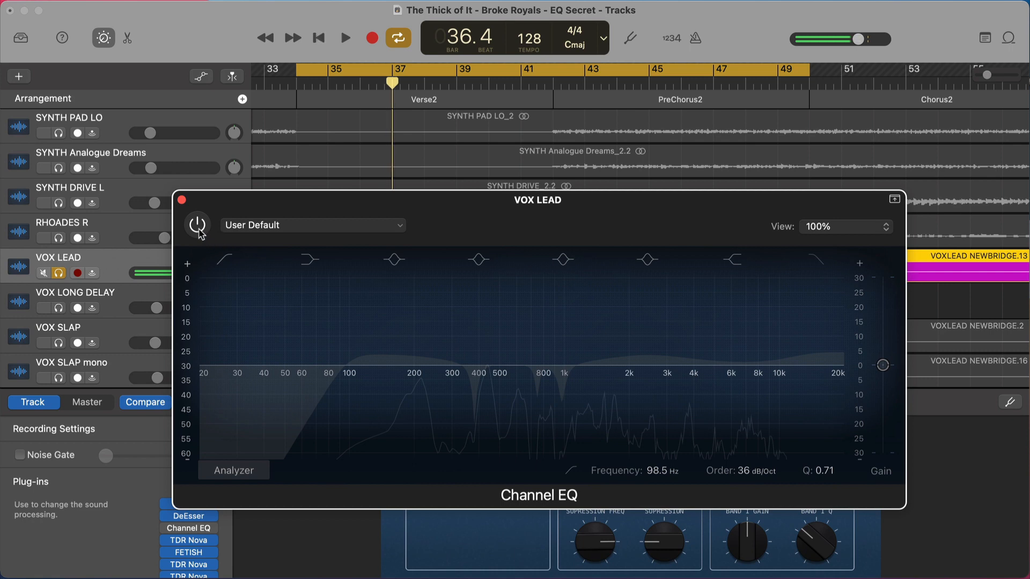
left_click(197, 224)
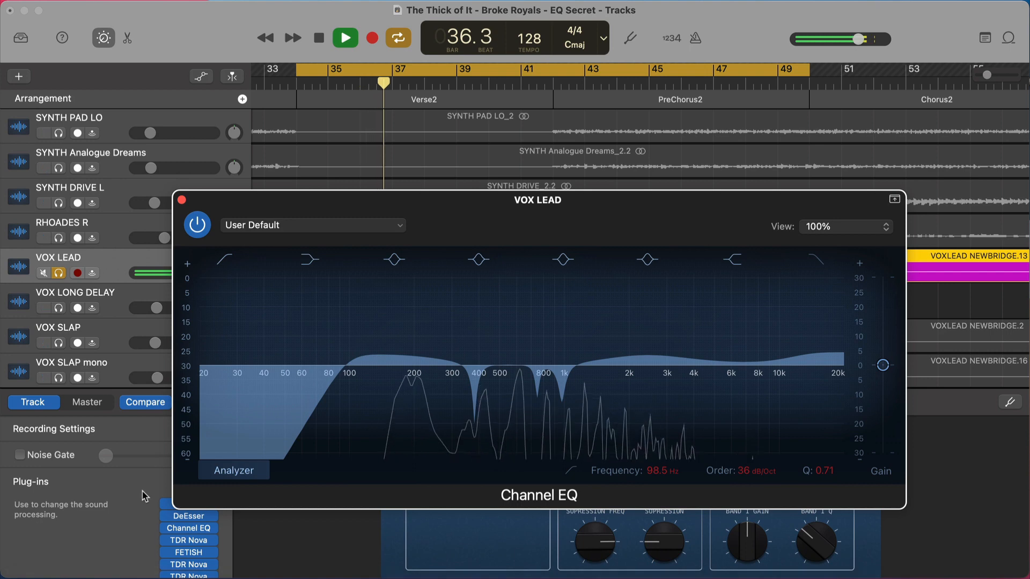
key("space")
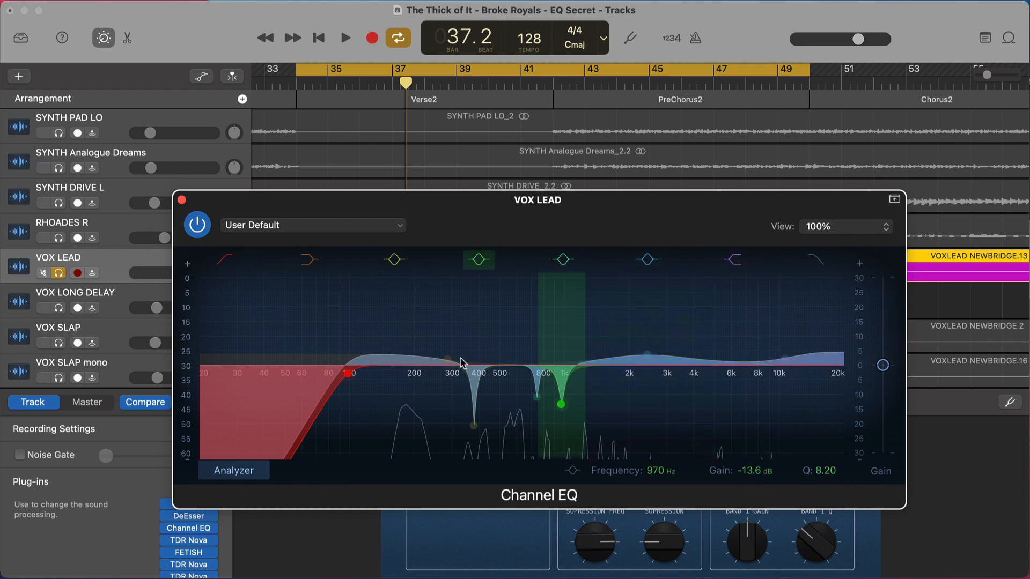
Compare the soloed lead vocal with the EQ's low shelf band turned off and on.
left_click(310, 261)
key("space")
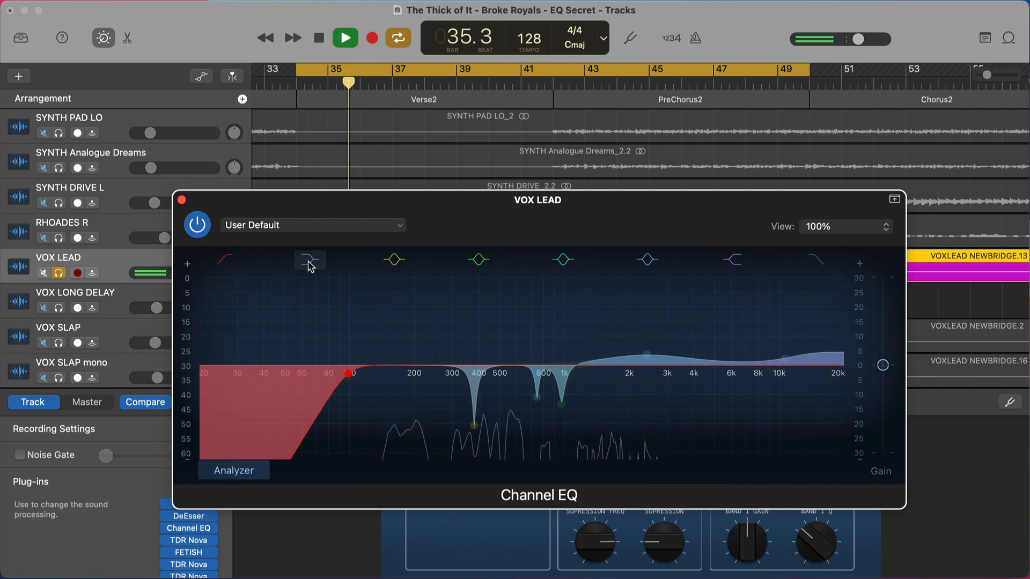
key("space")
left_click(311, 262)
key("space")
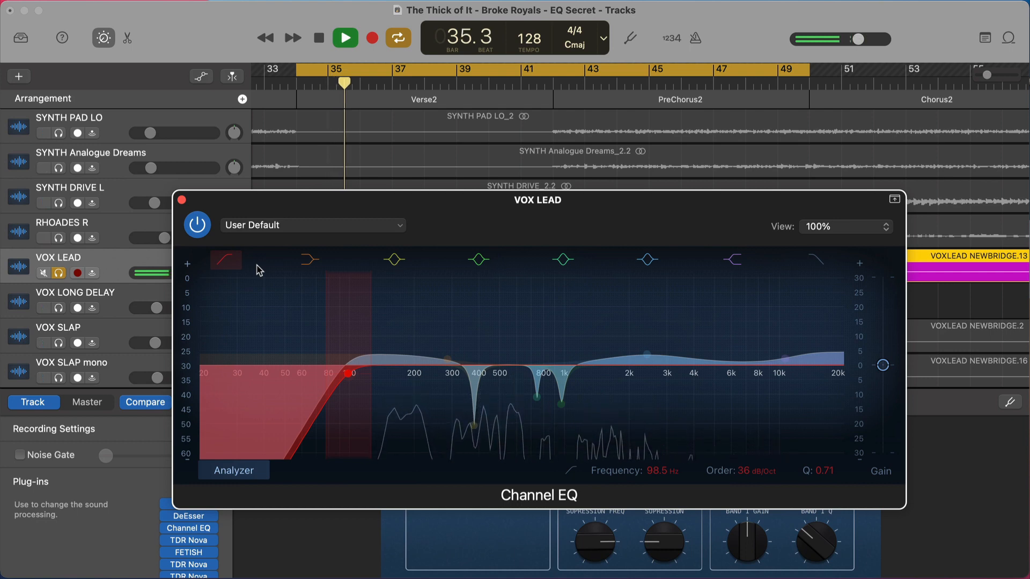
key("space")
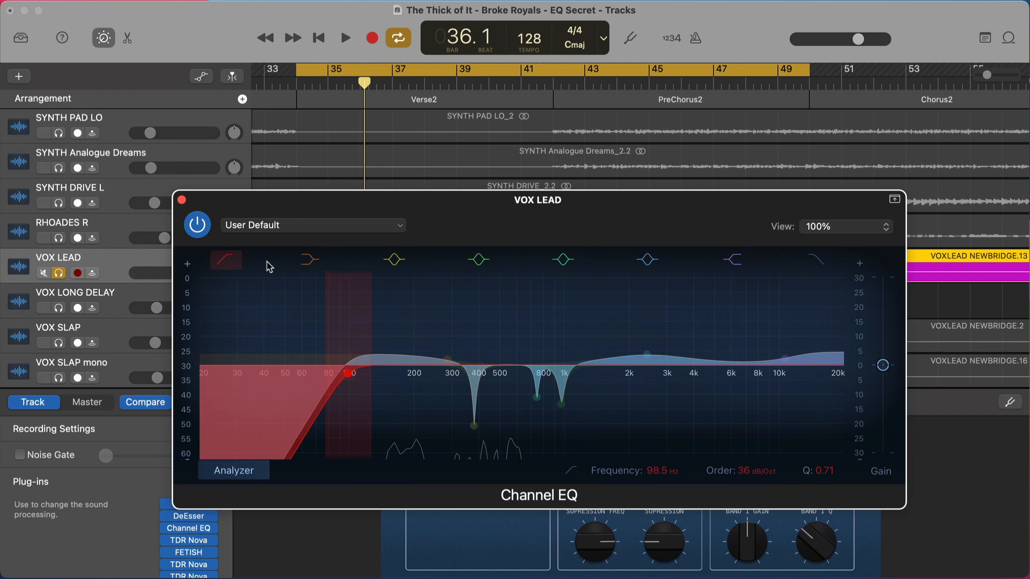
Reopen the VOX LEAD Channel EQ, play the soloed vocal to examine the narrow 380 Hz cut, and unsolo the track.
left_click(182, 201)
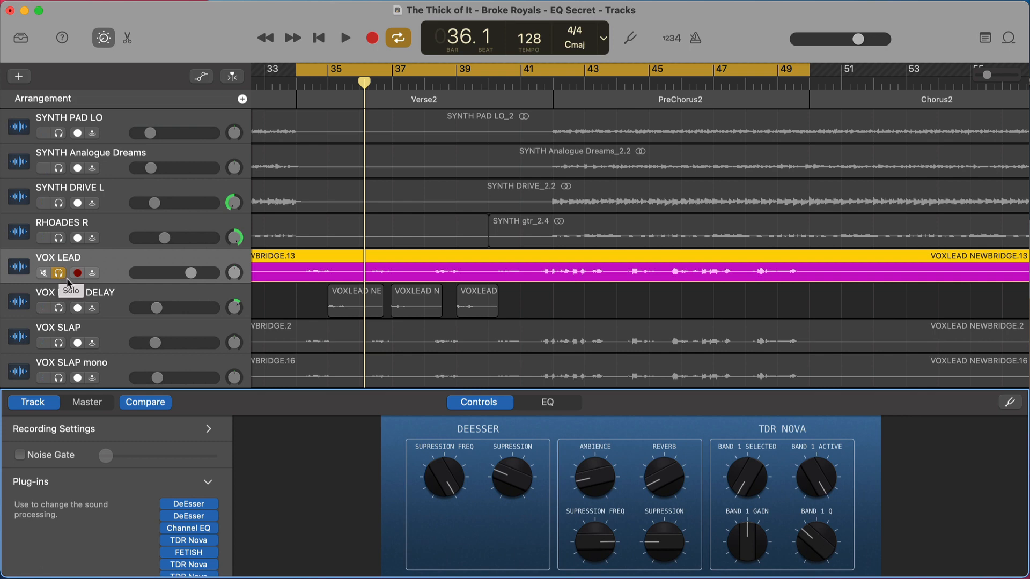
left_click(190, 528)
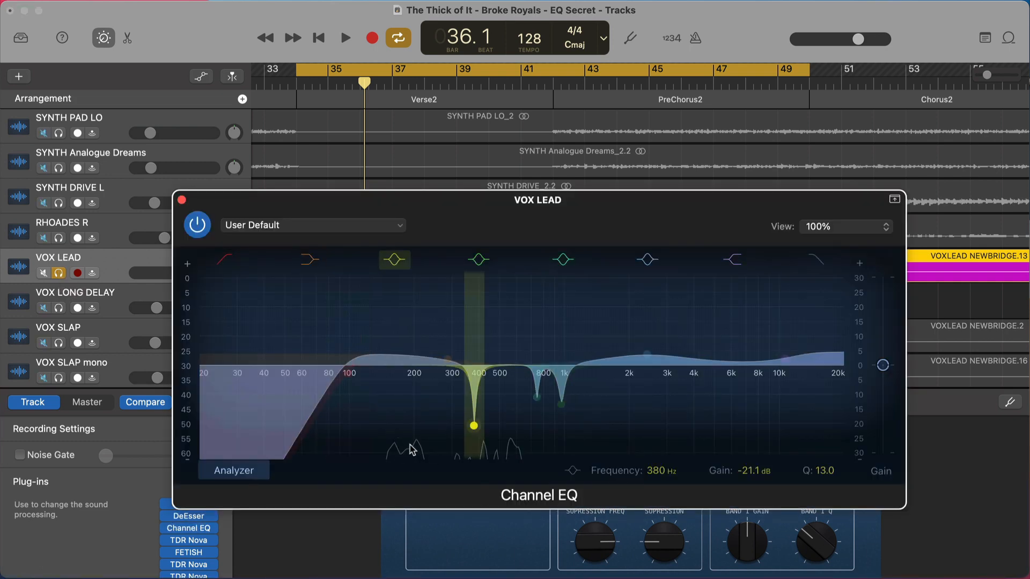
key("space")
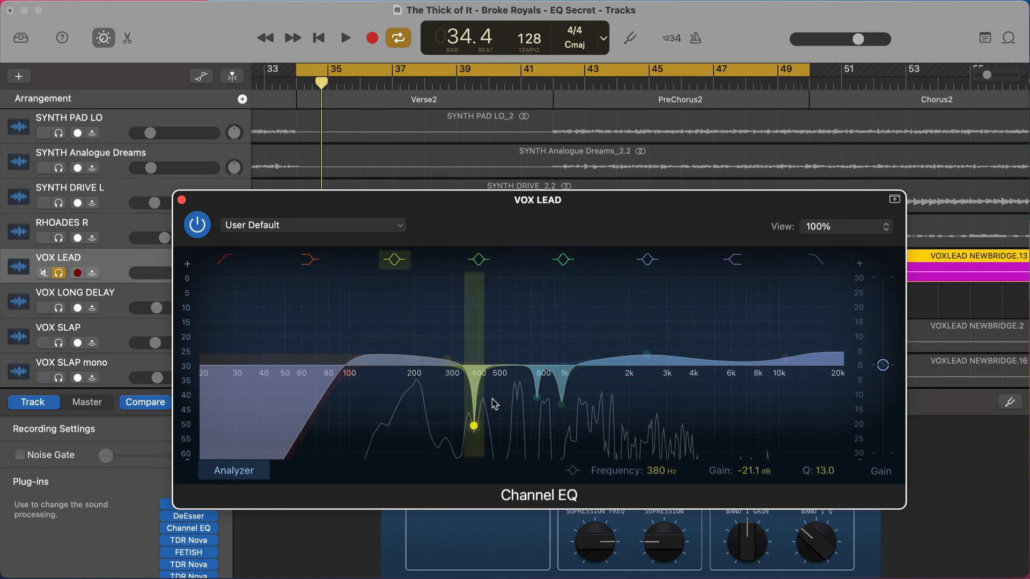
key("s")
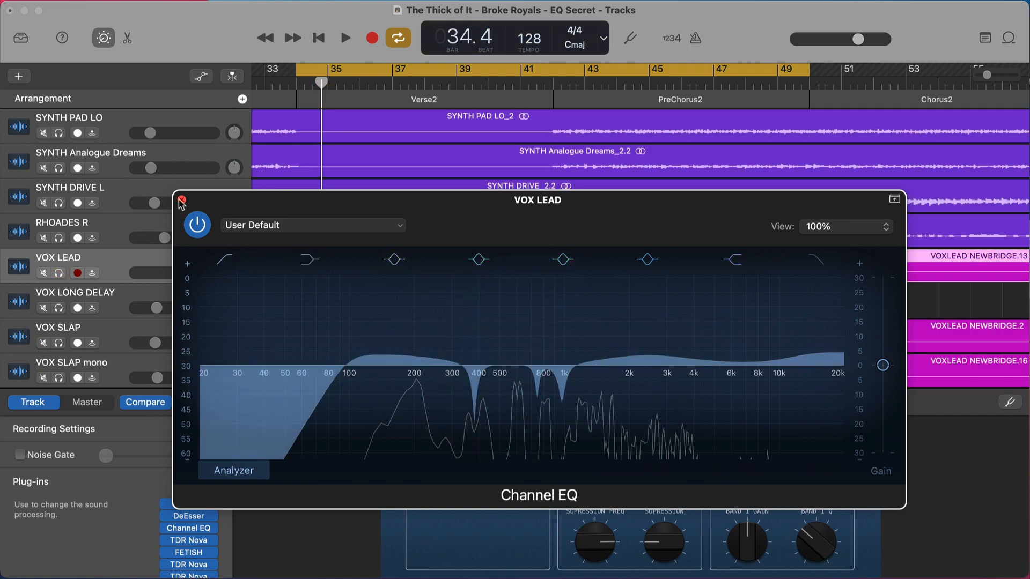